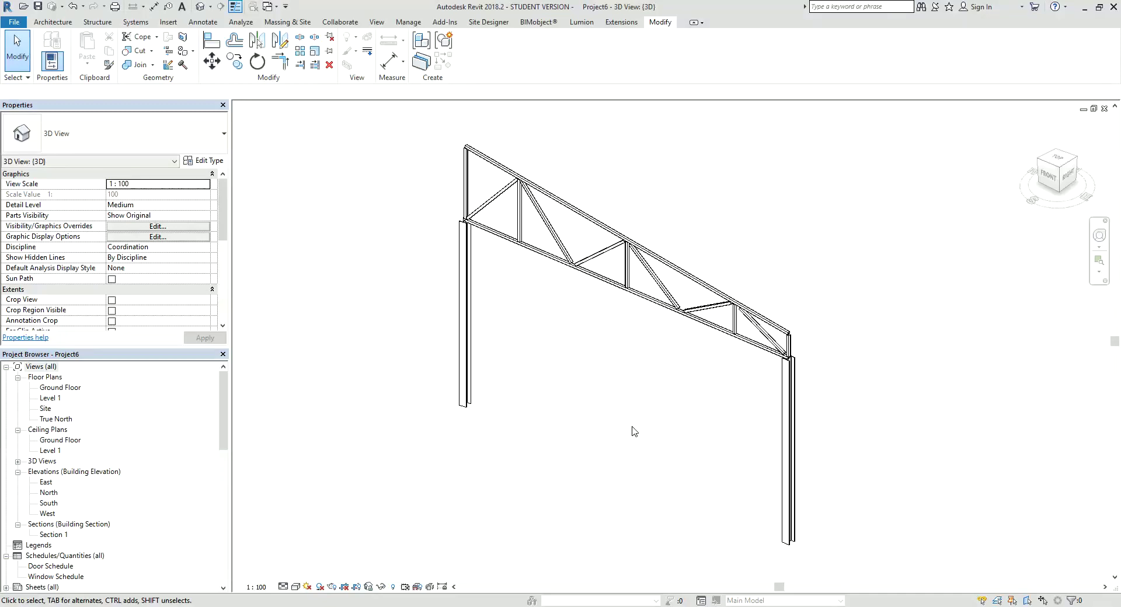
Step: Select the placed truss and orbit and zoom the 3D view around it
middle_click_drag(630, 430, 615, 390)
left_click(613, 290)
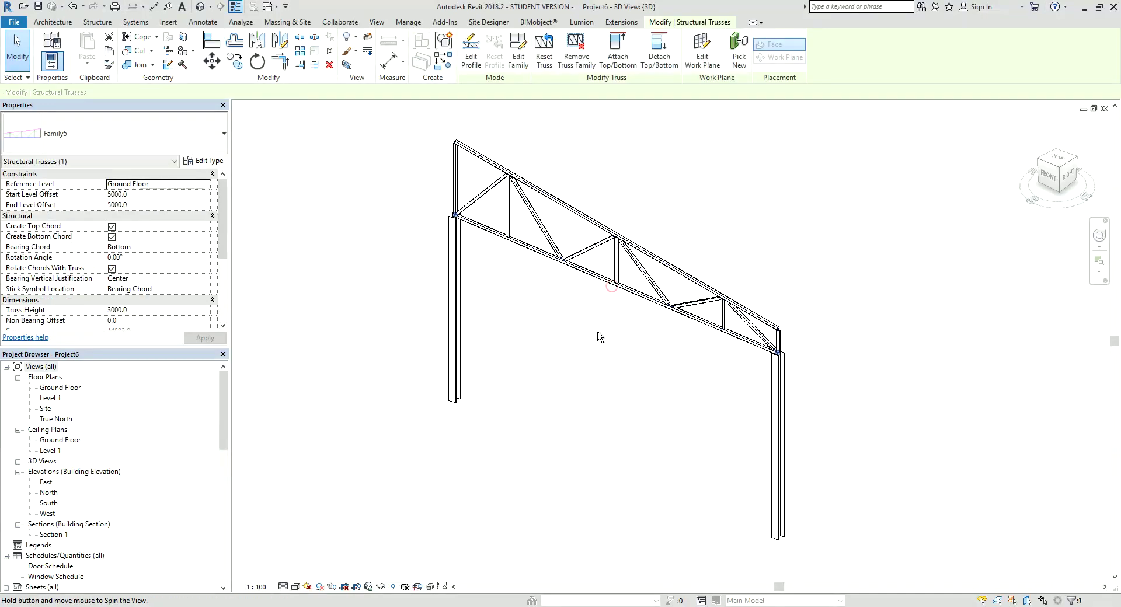
mouse_move(601, 333)
middle_mouse_down("shift")
mouse_move(663, 328)
mouse_move(390, 323)
middle_mouse_up("shift")
scroll(222, 292, "down", 4)
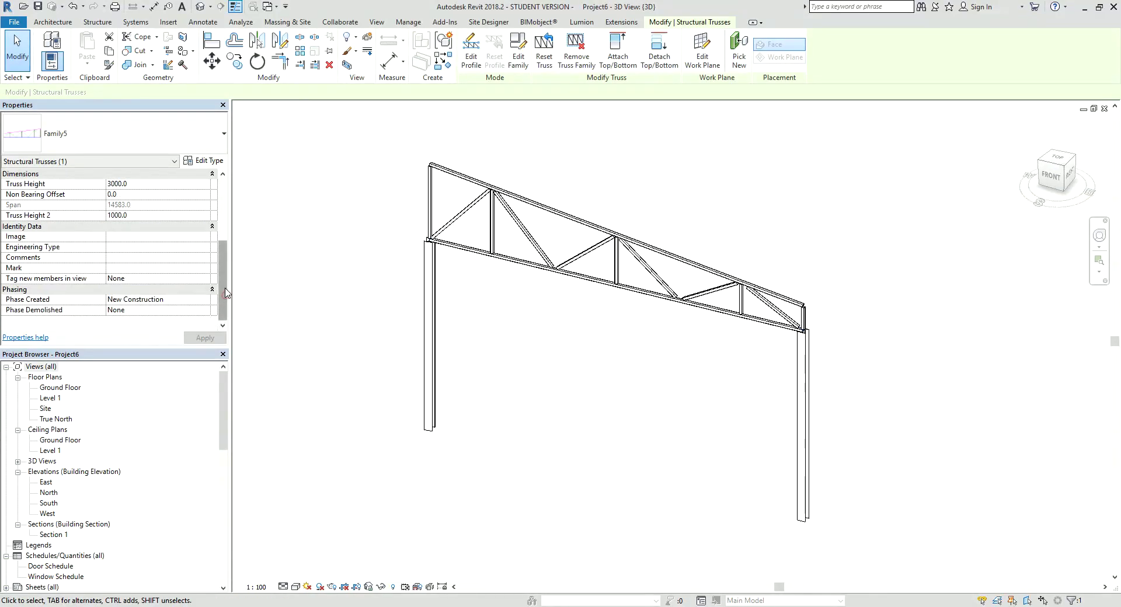
scroll(221, 236, "up", 2)
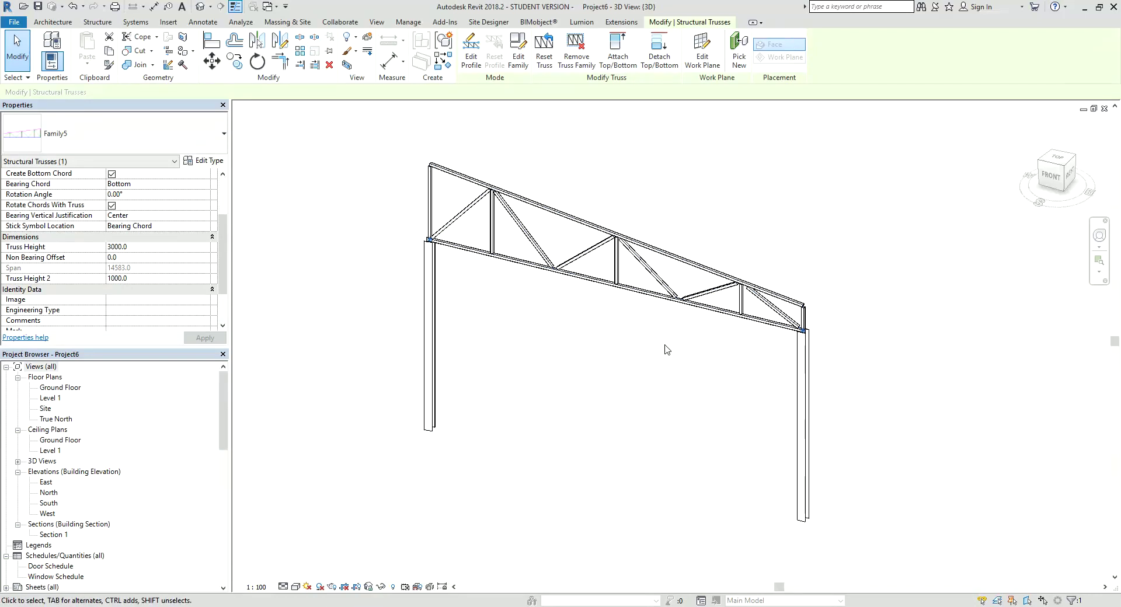
middle_click_drag(665, 349, 616, 350)
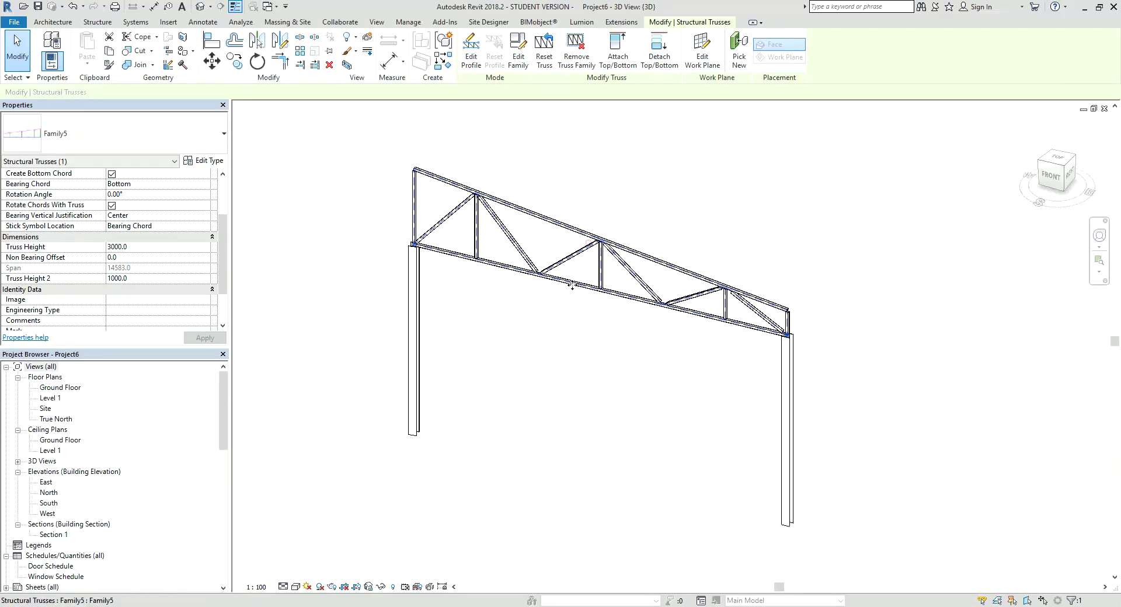
Step: Edit the truss family and add a 7.13° angular dimension between top chord and reference plane
left_click(517, 53)
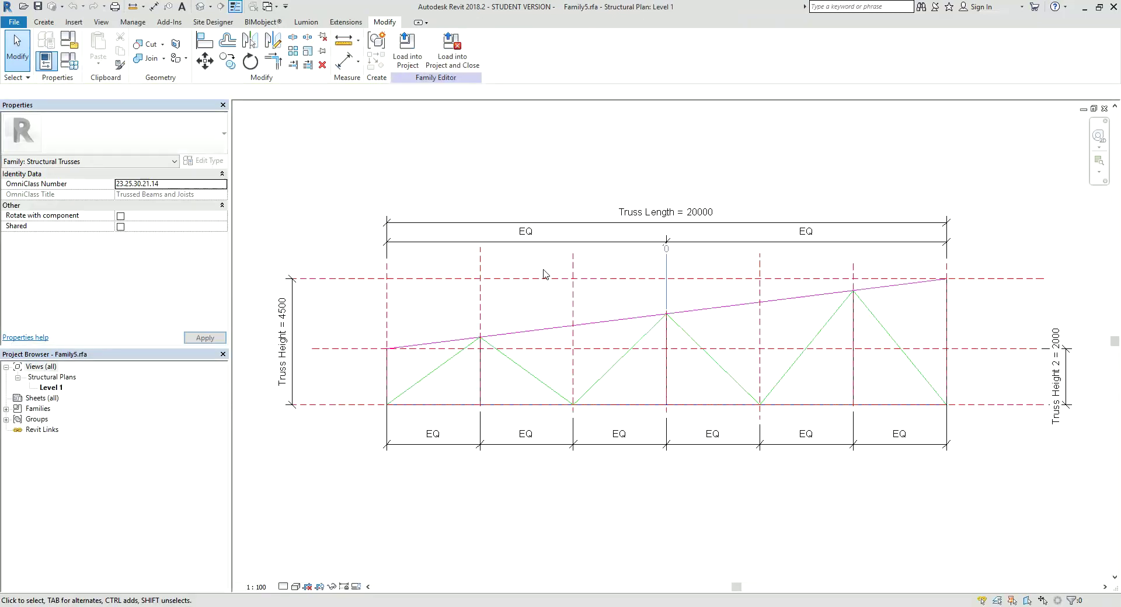
middle_click_drag(526, 356, 545, 347)
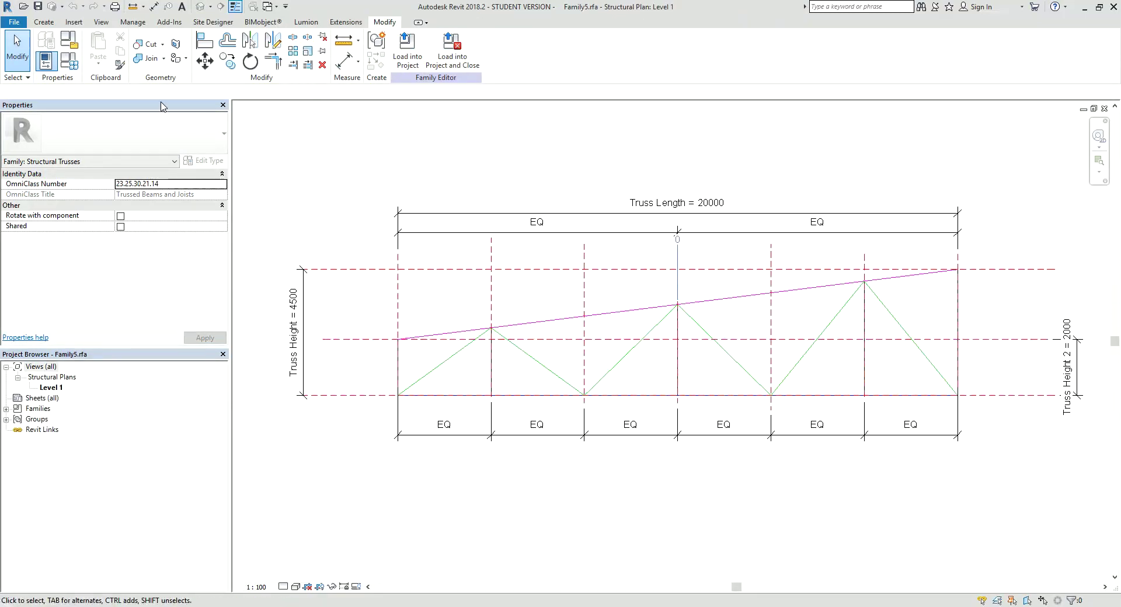
left_click(43, 21)
left_click(236, 45)
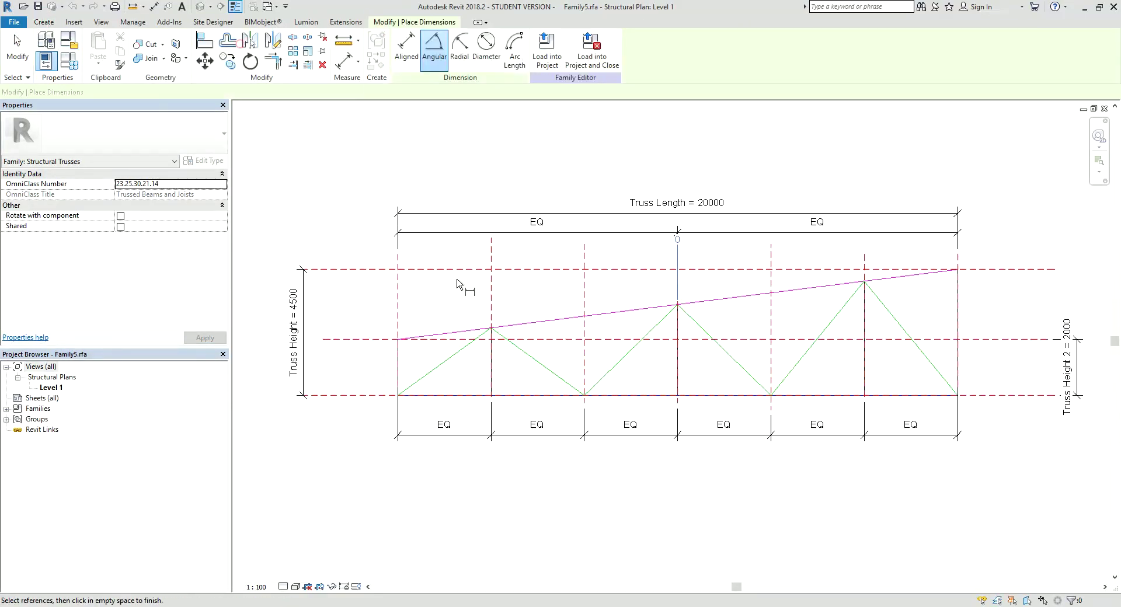
left_click(571, 339)
left_click(566, 318)
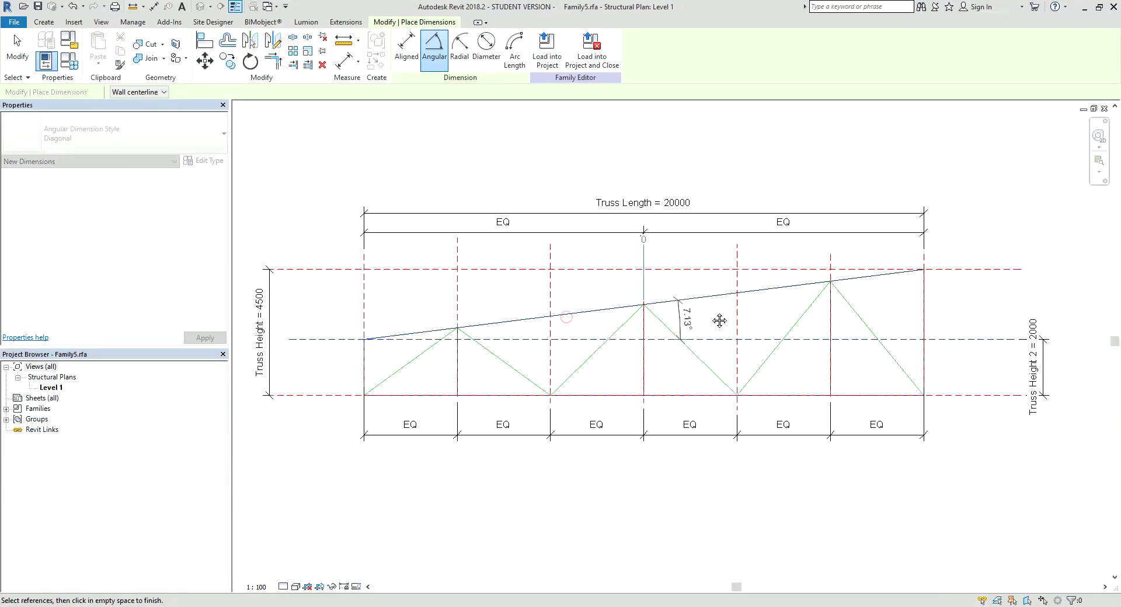
left_click(986, 306)
key("Escape")
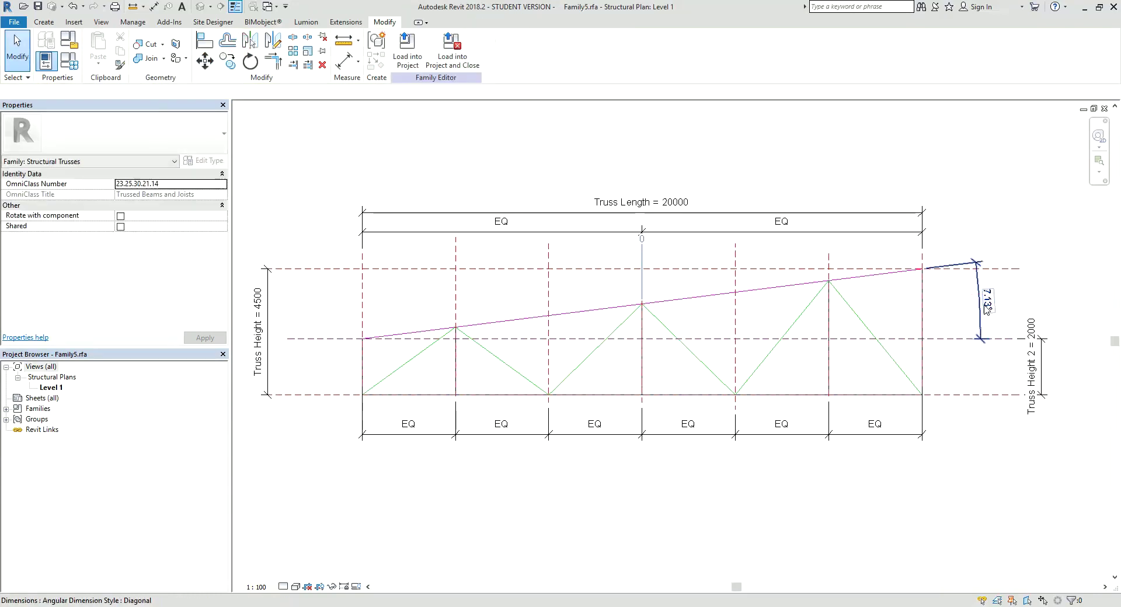
Step: Label the angle as a reporting instance parameter named A, then load the family into the project
left_click(985, 306)
left_click(517, 49)
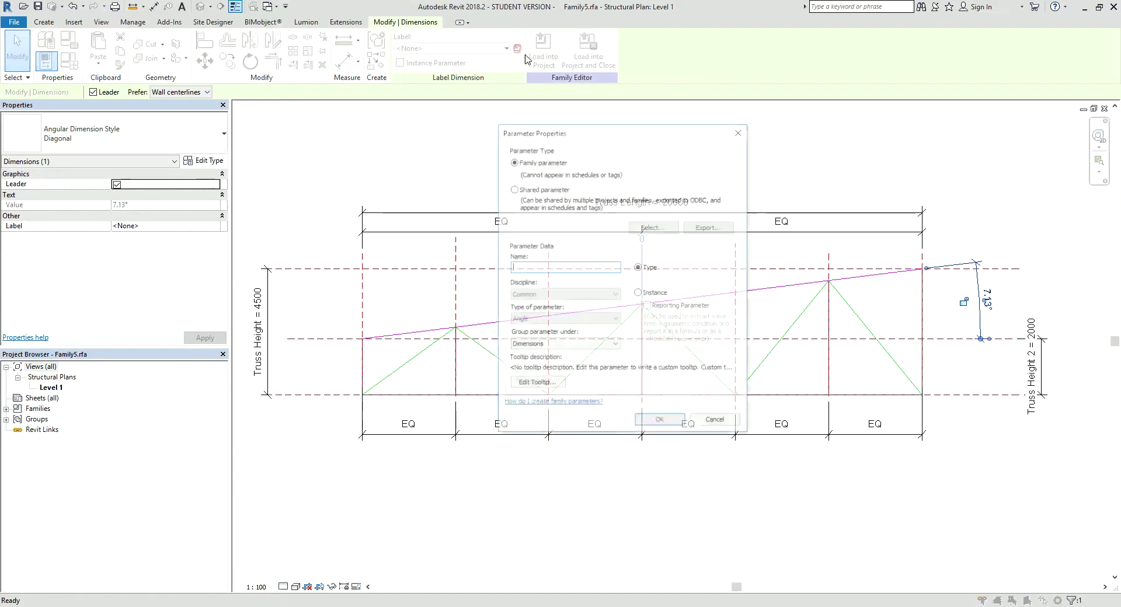
left_click(638, 292)
left_click(648, 306)
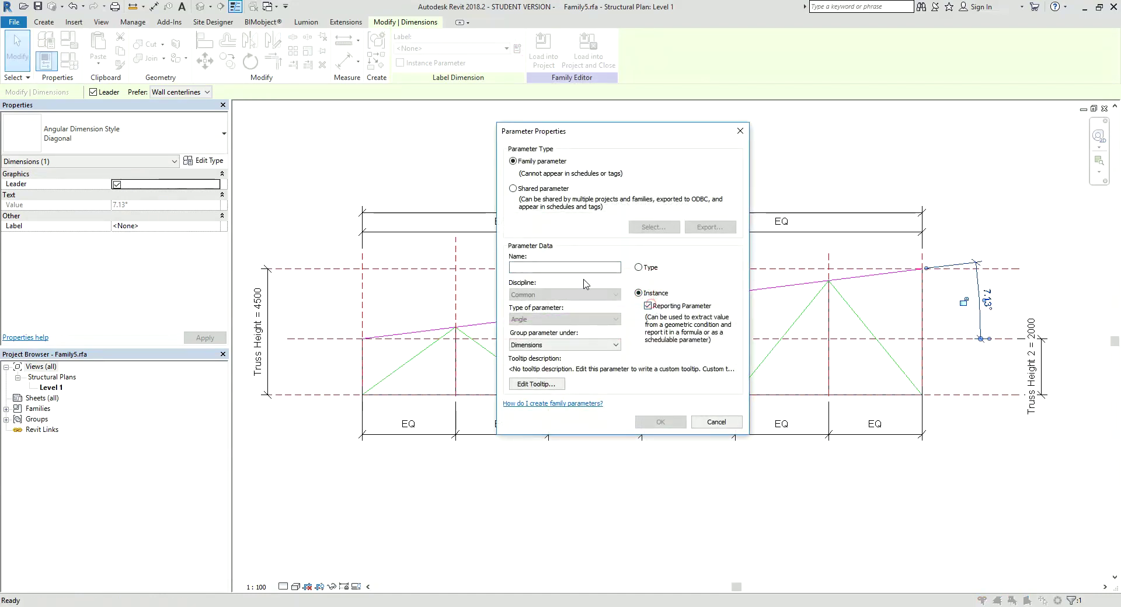
left_click(562, 268)
type("A")
left_click(660, 421)
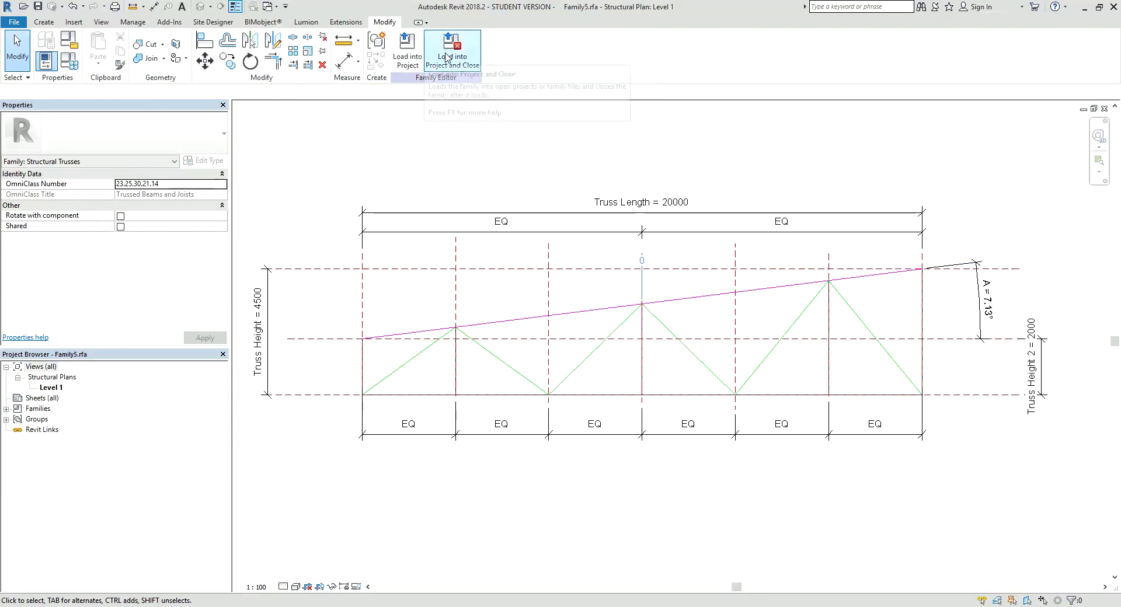
left_click(416, 57)
Step: Overwrite the family in Project6, set the truss's Truss Height 2 to 2000.0, then undo it
left_click(577, 272)
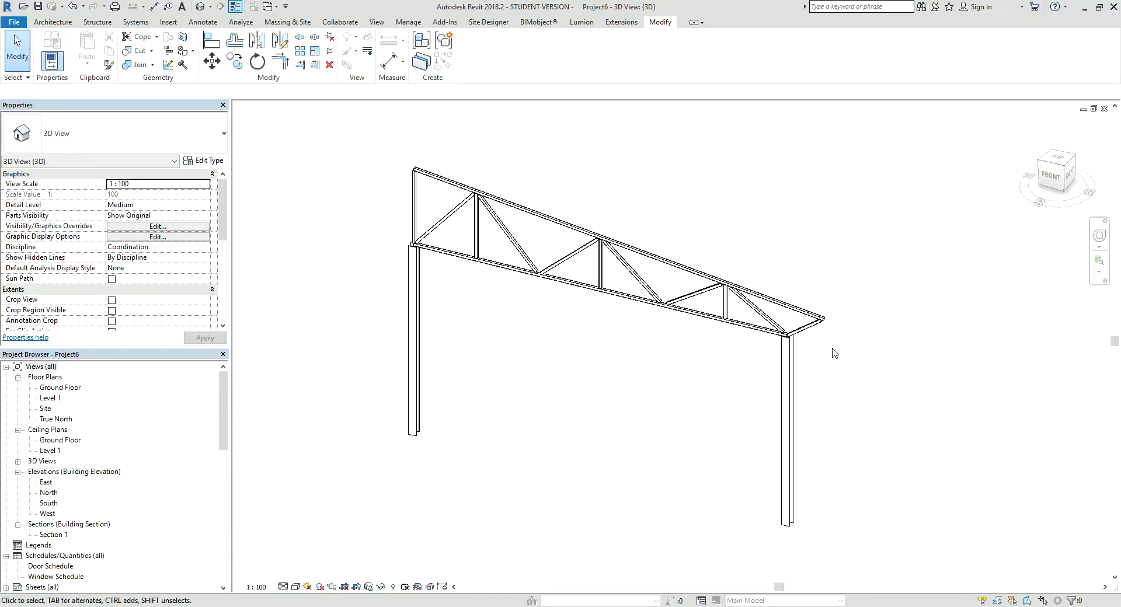
left_click(807, 331)
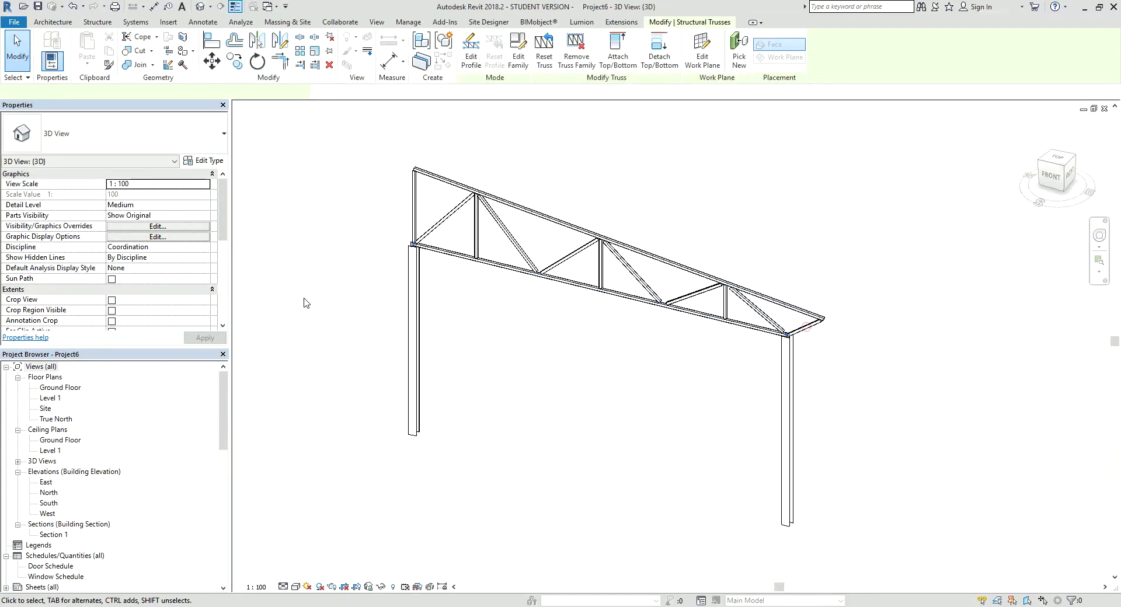
scroll(225, 282, "down", 5)
left_click_drag(223, 286, 211, 270)
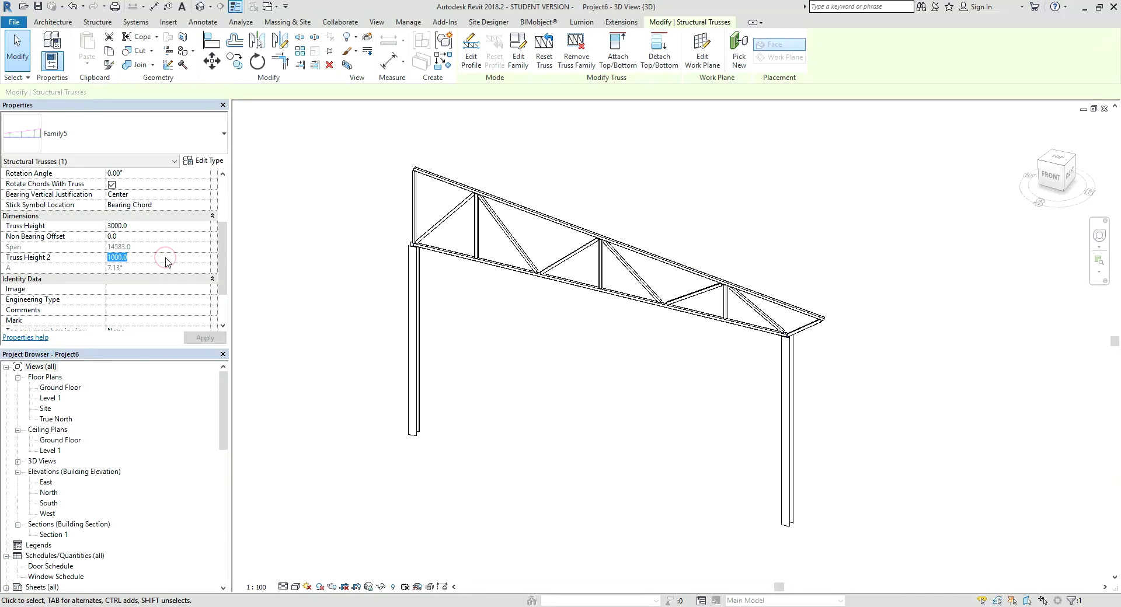
type("2000.0")
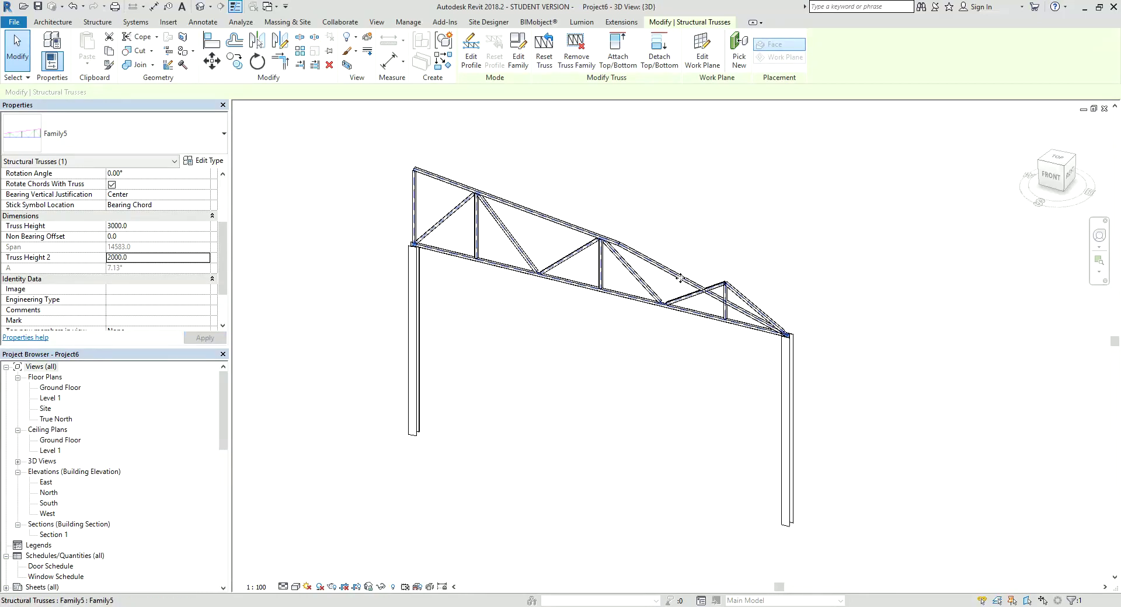
left_click(624, 314)
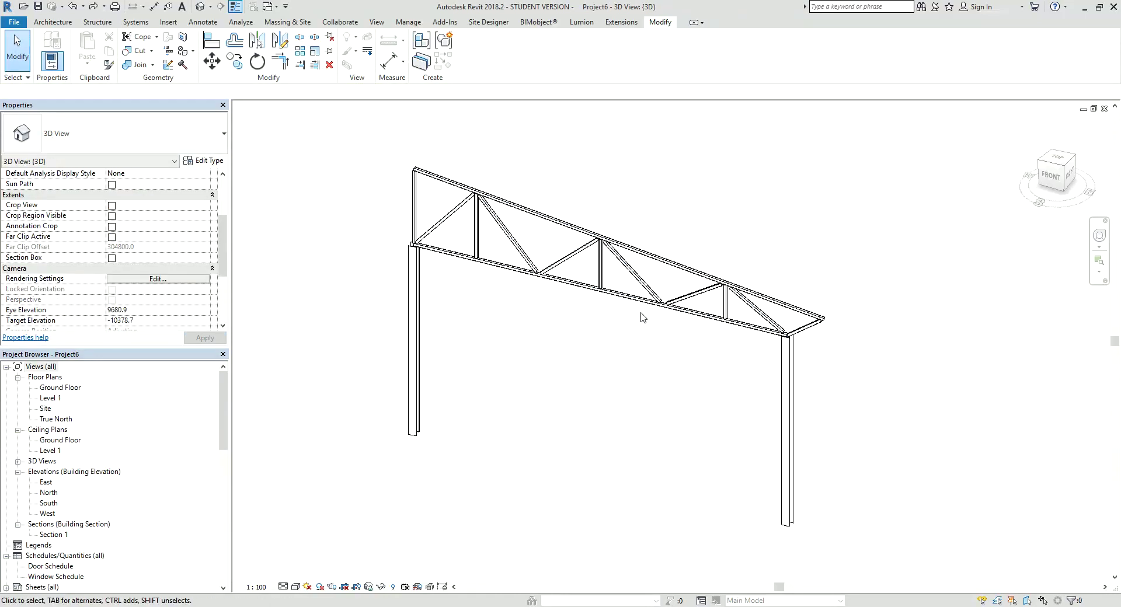
key("ctrl+z")
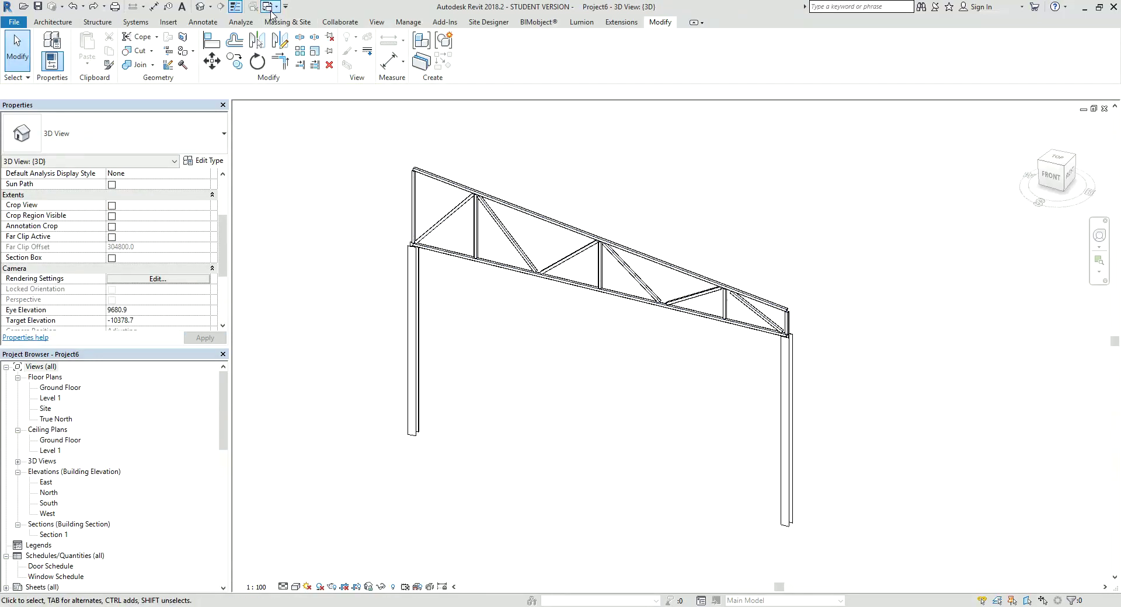
Step: Switch back to the Family5 family editor view
left_click(272, 11)
left_click(309, 34)
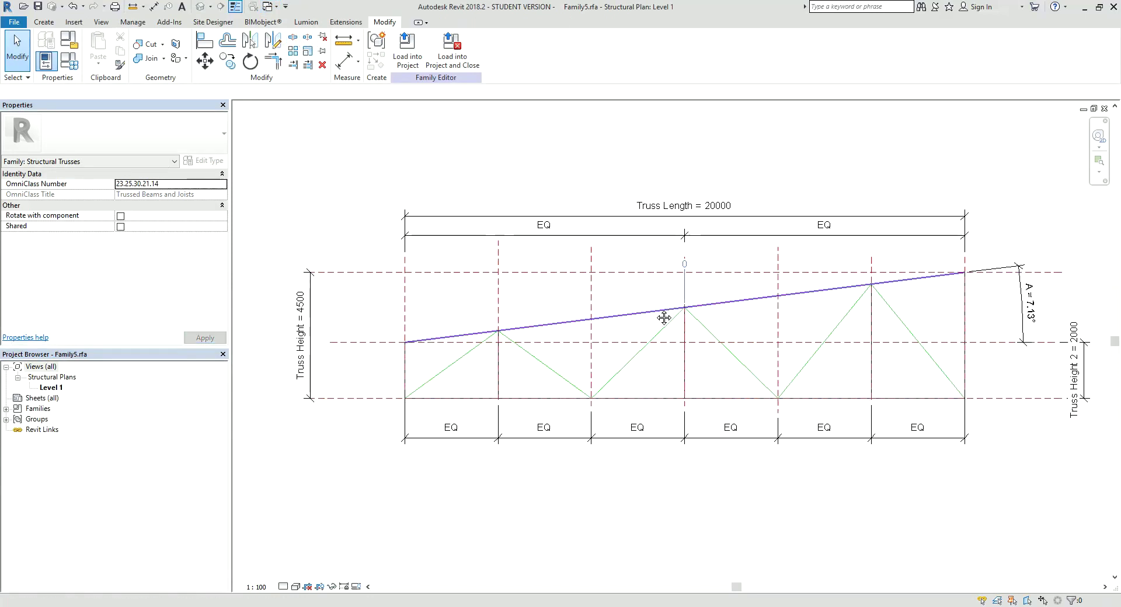
scroll(712, 316, "down", 1)
scroll(758, 322, "down", 1)
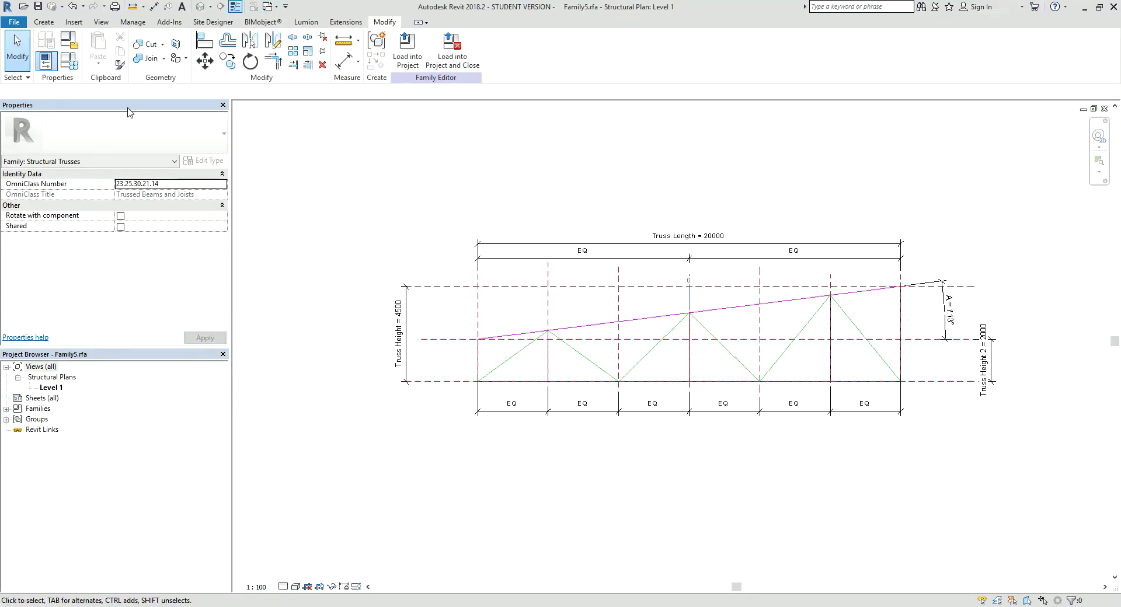
Step: Change Truss Height 2 from 2000.0 to 1000.0 in Family Types, then select angular dimension A
left_click(75, 65)
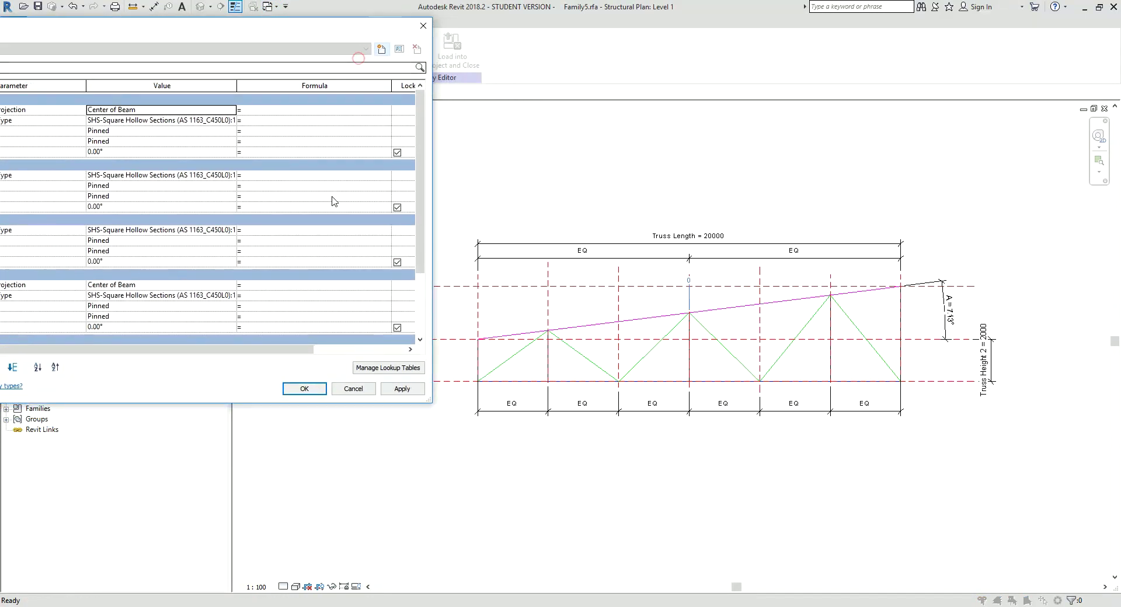
scroll(334, 200, "down", 3)
left_click(125, 285)
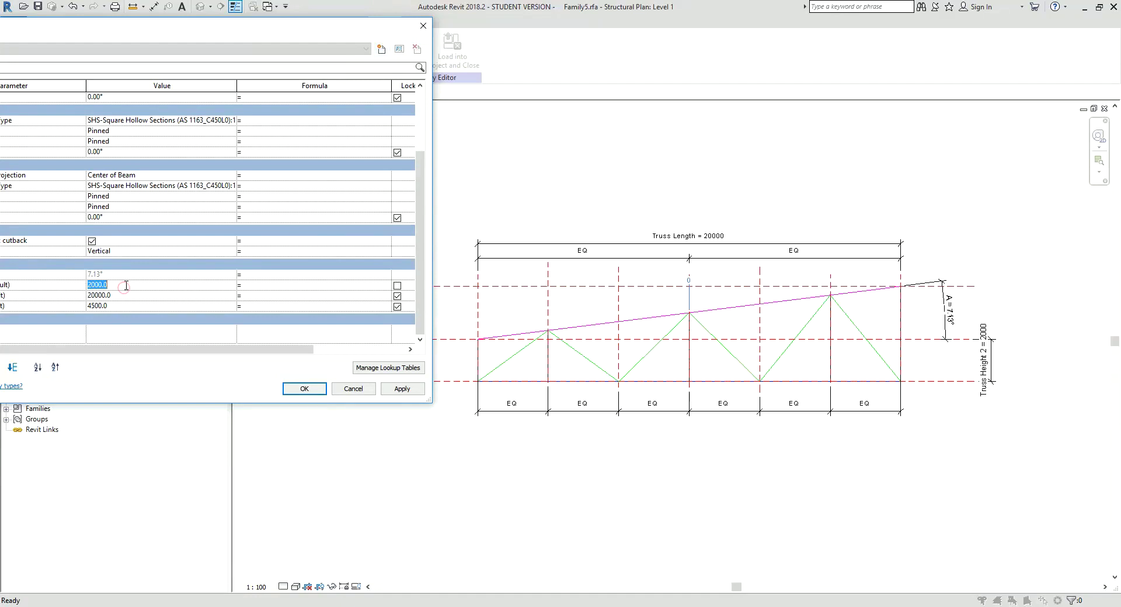
type("1")
left_click(402, 389)
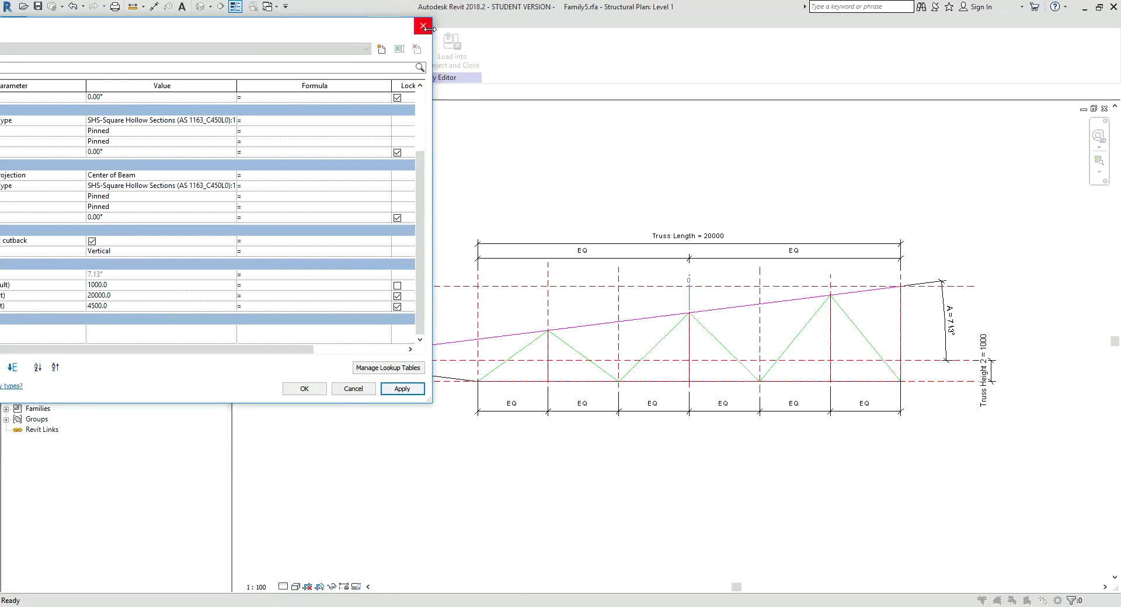
left_click(304, 390)
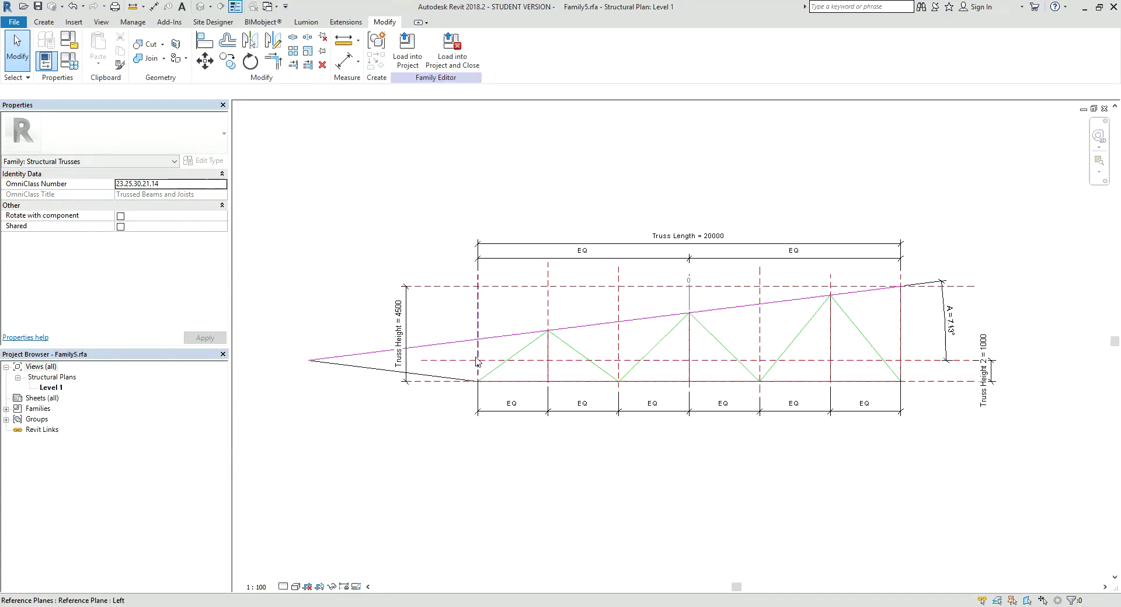
left_click(946, 366)
Step: Delete angular dimension A and remove the A (report) parameter from Family Types
key("Delete")
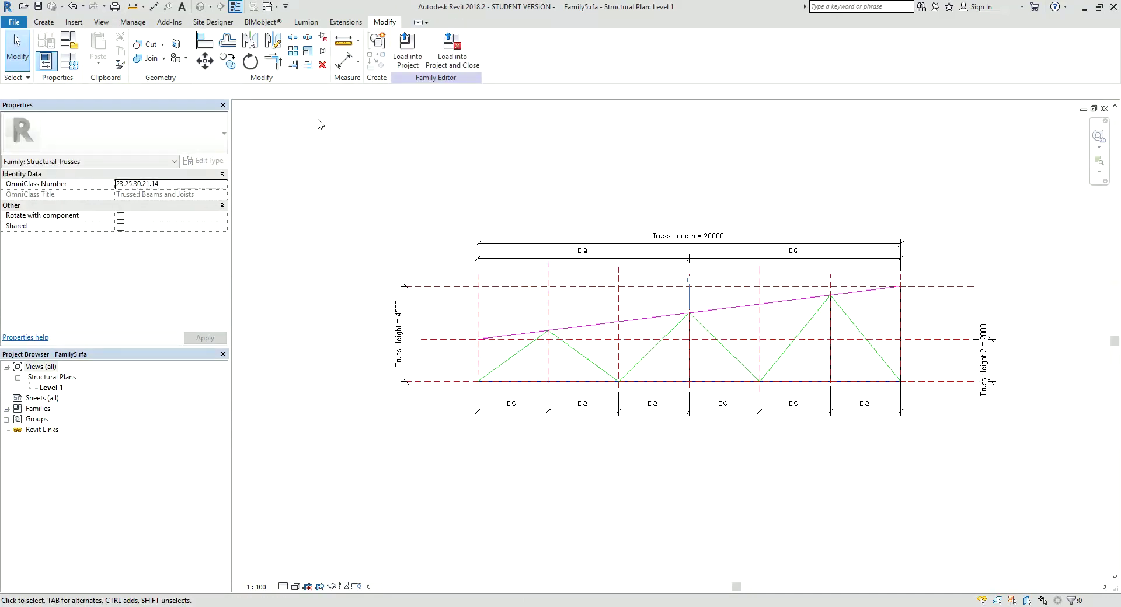
left_click(68, 60)
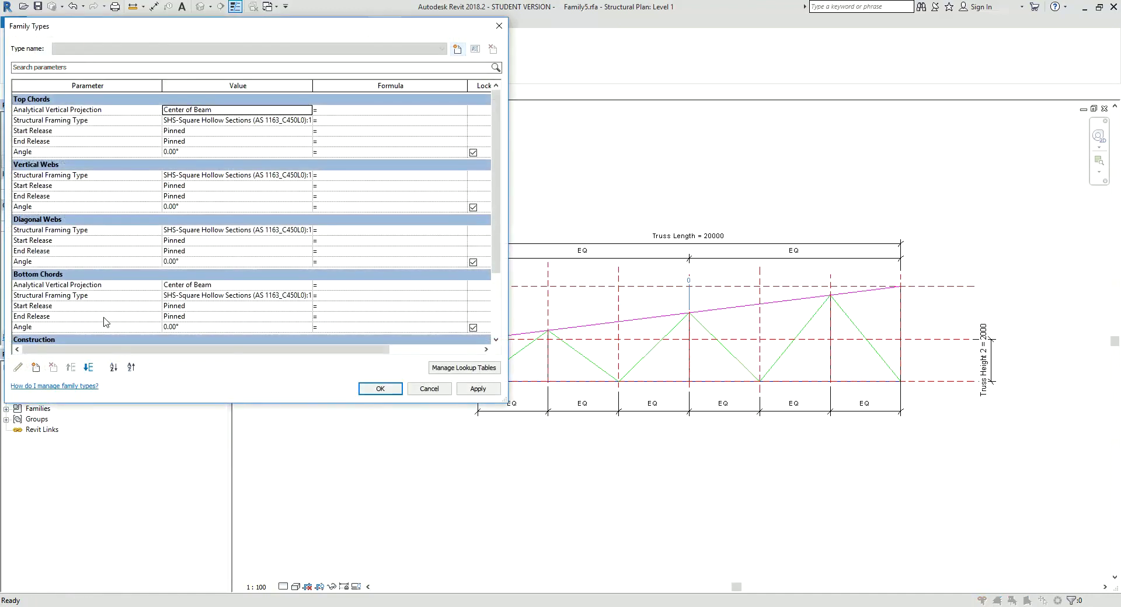
scroll(107, 321, "down", 1)
left_click(44, 304)
scroll(118, 315, "down", 4)
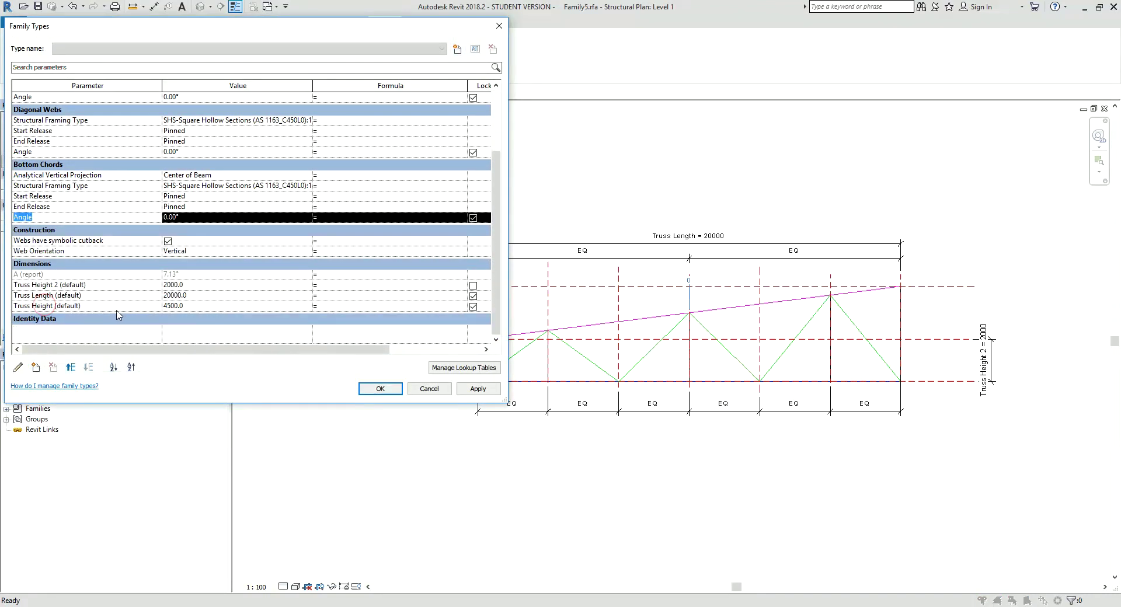
left_click(65, 273)
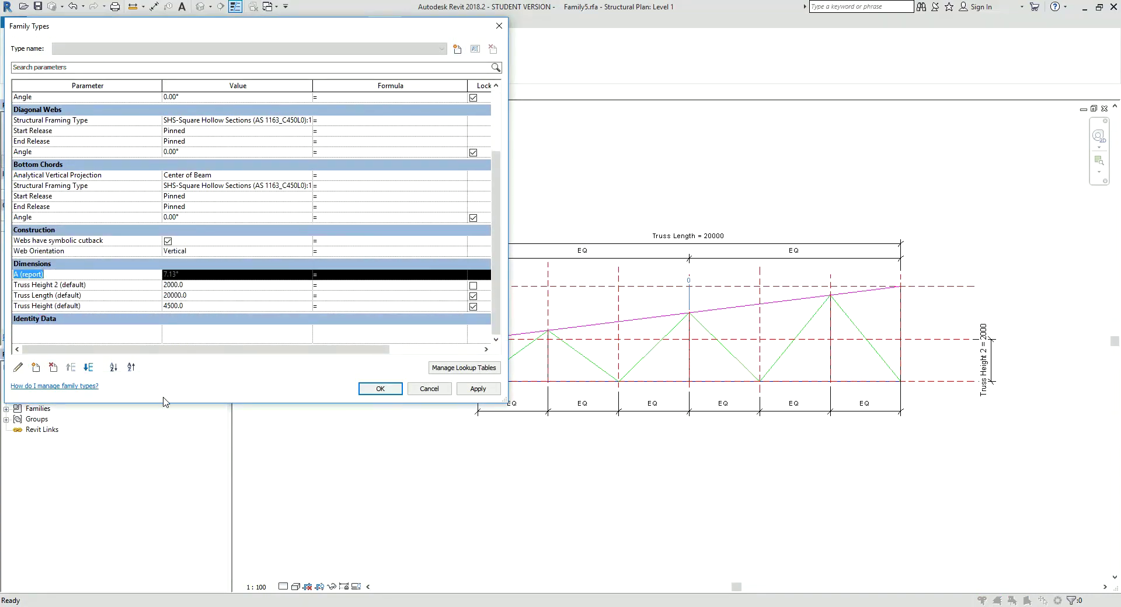
left_click(53, 367)
left_click(592, 310)
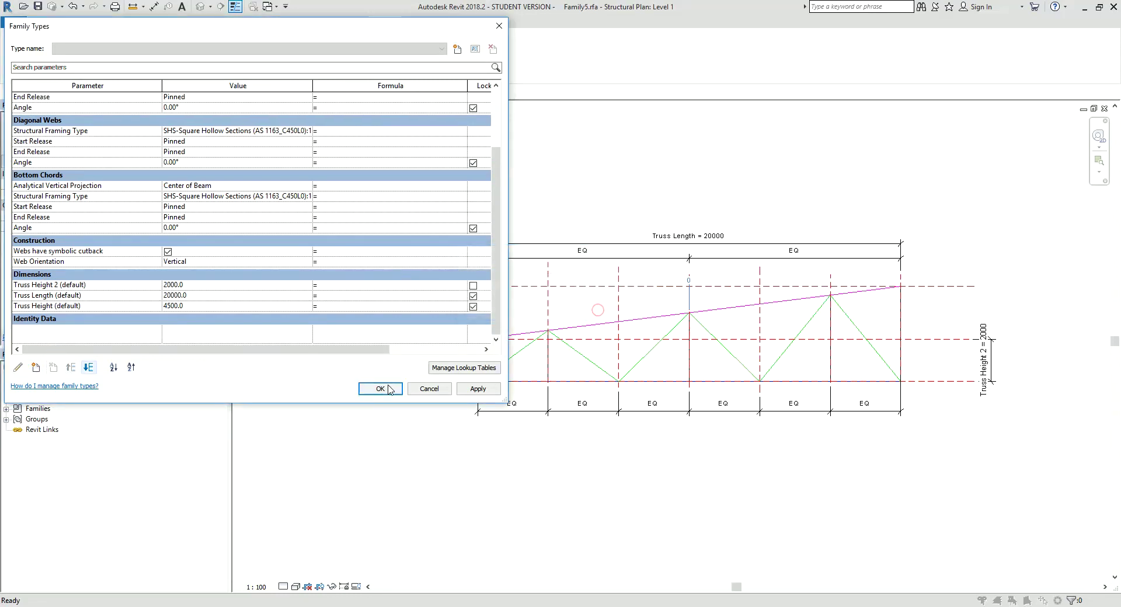
left_click(379, 388)
scroll(580, 375, "up", 1)
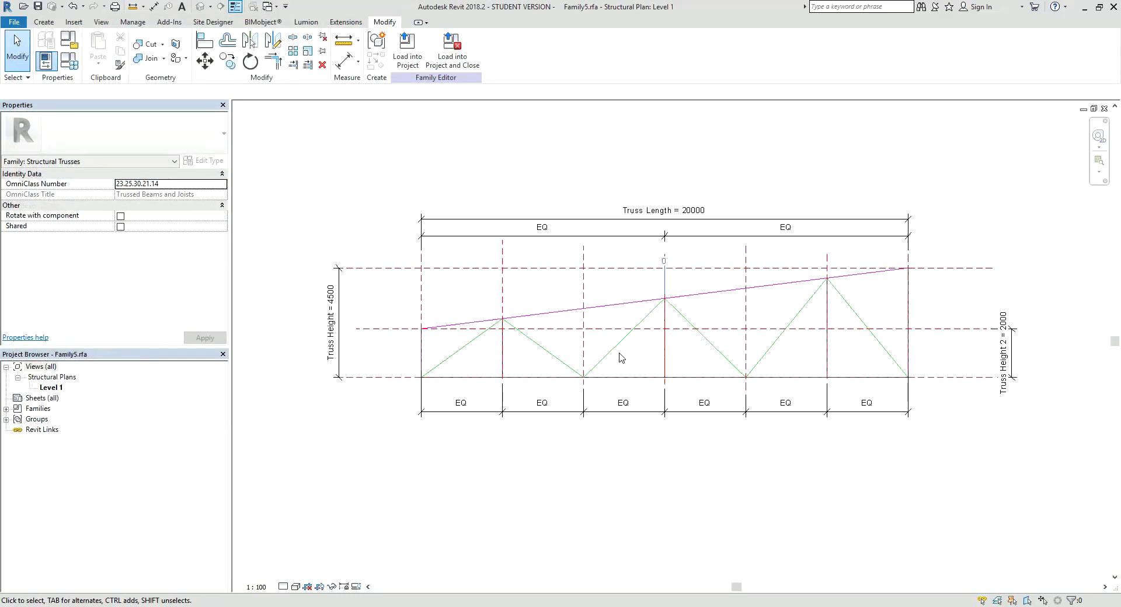
middle_click_drag(621, 357, 598, 360)
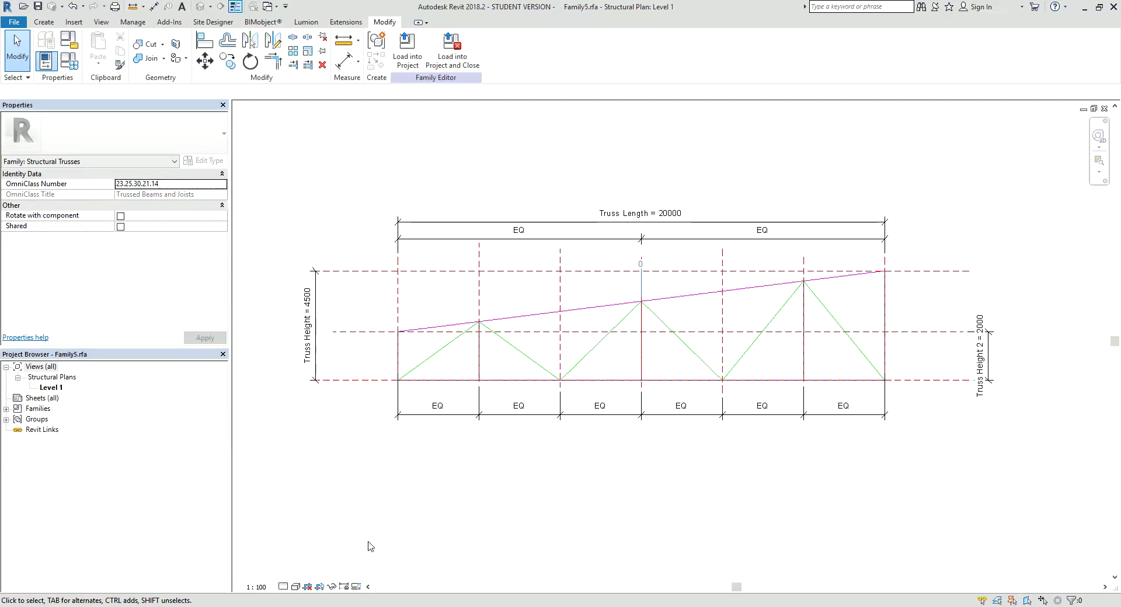
left_click(258, 606)
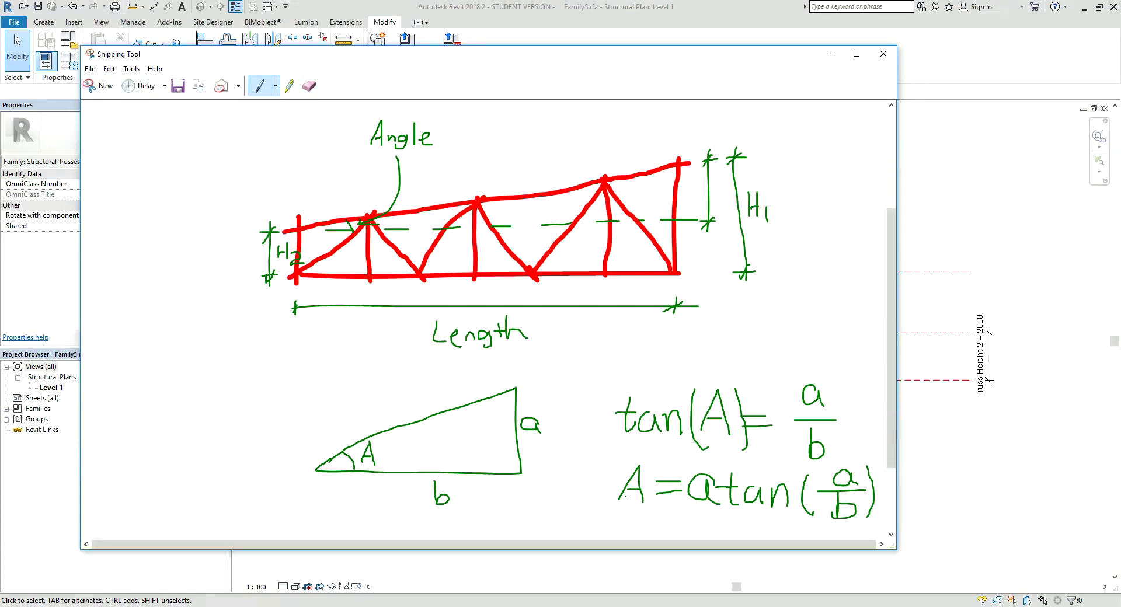
left_click(1020, 290)
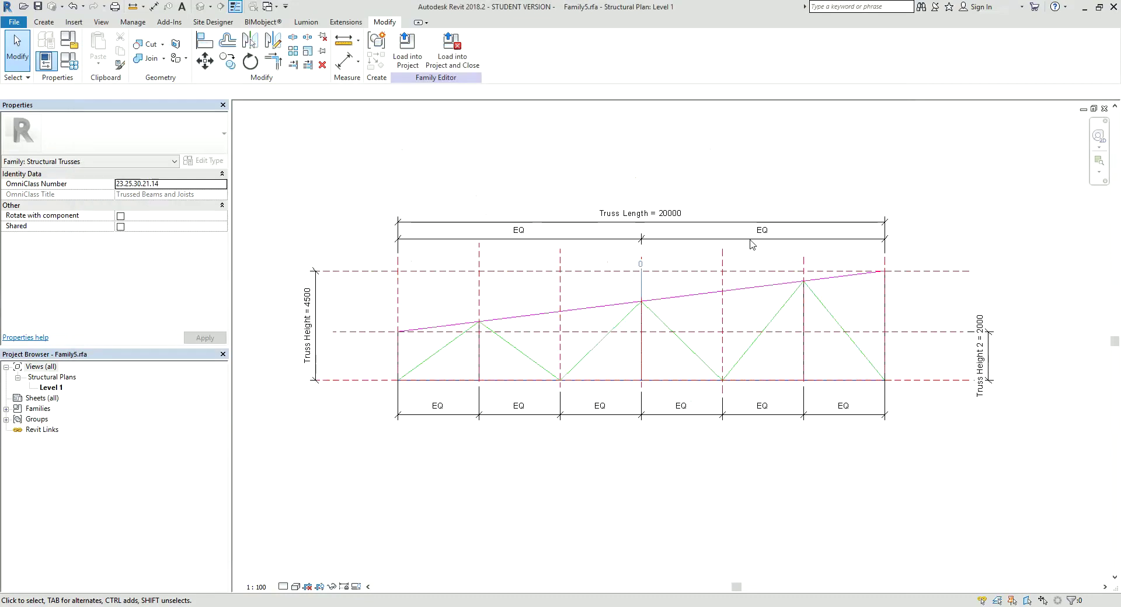
Step: Start a new instance family parameter and name it A
left_click(74, 63)
left_click_drag(496, 167, 499, 224)
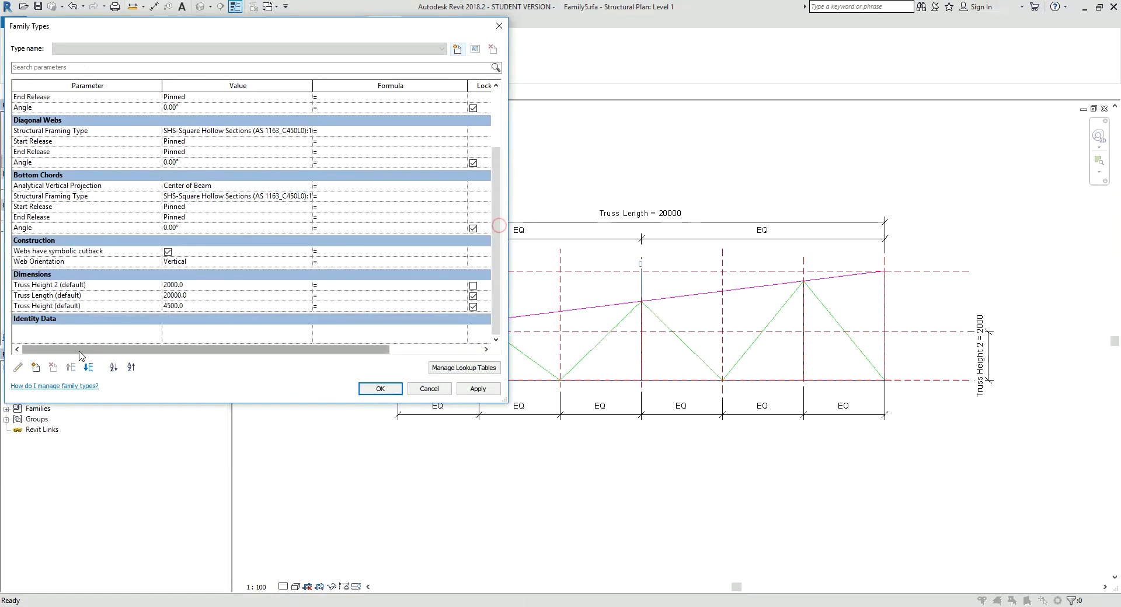
left_click(36, 367)
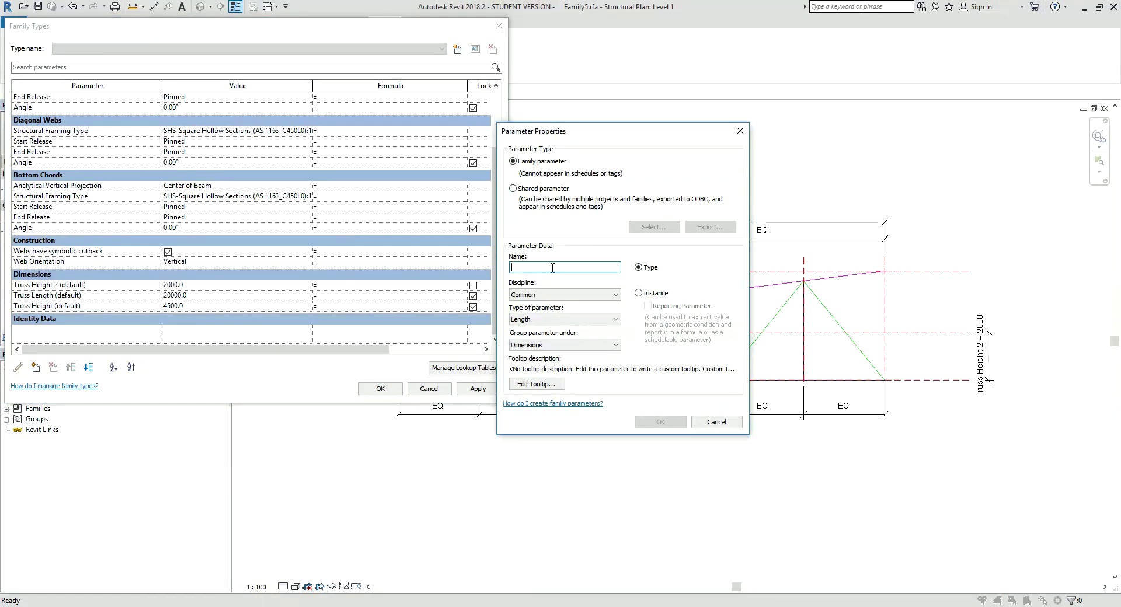
left_click(639, 291)
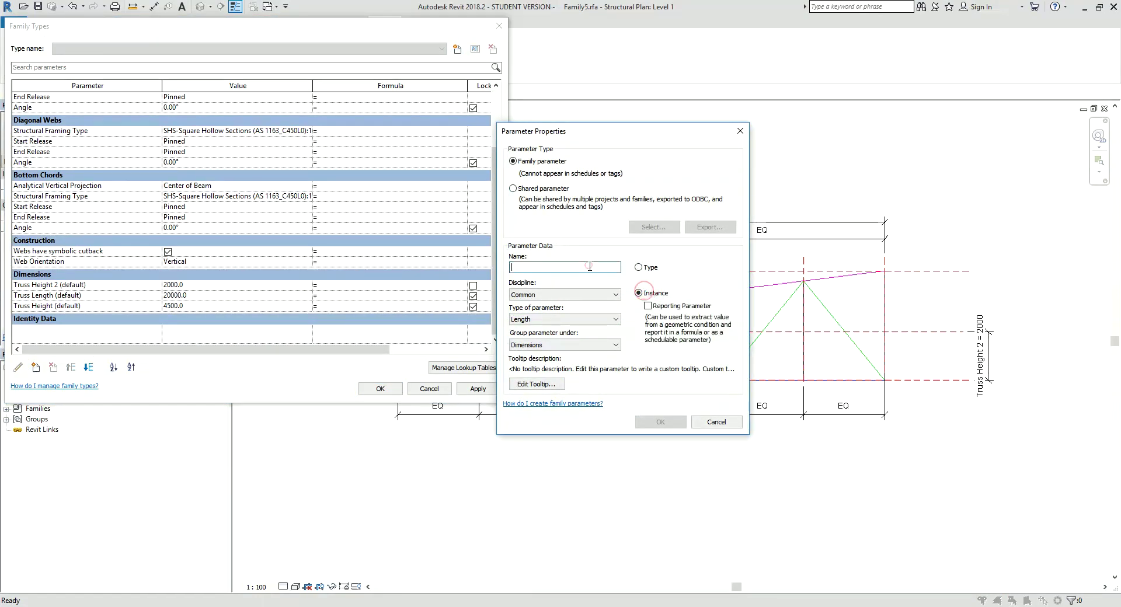
left_click(589, 266)
type("a")
key("BackSpace")
type("A")
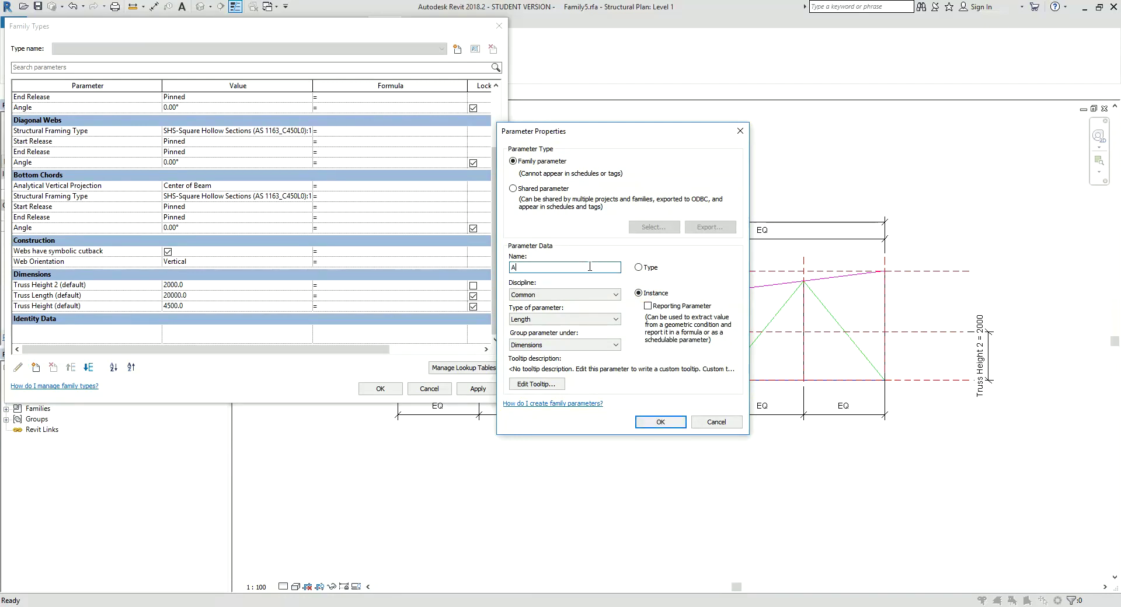
Step: Give parameter A the Angle type, confirm it, and start its formula
left_click(574, 318)
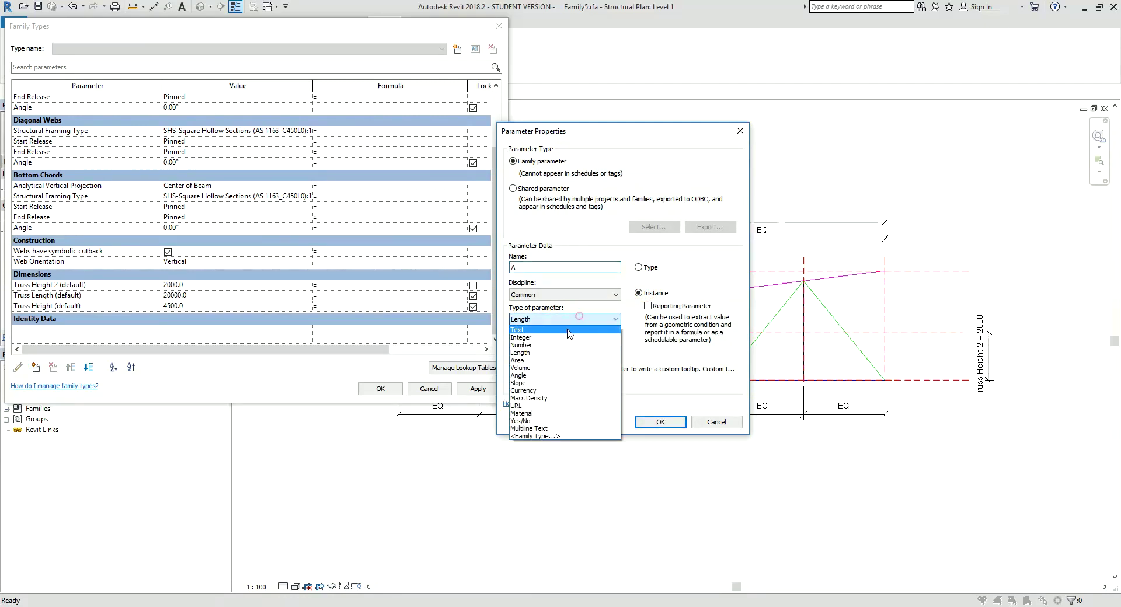
left_click(533, 372)
left_click(684, 419)
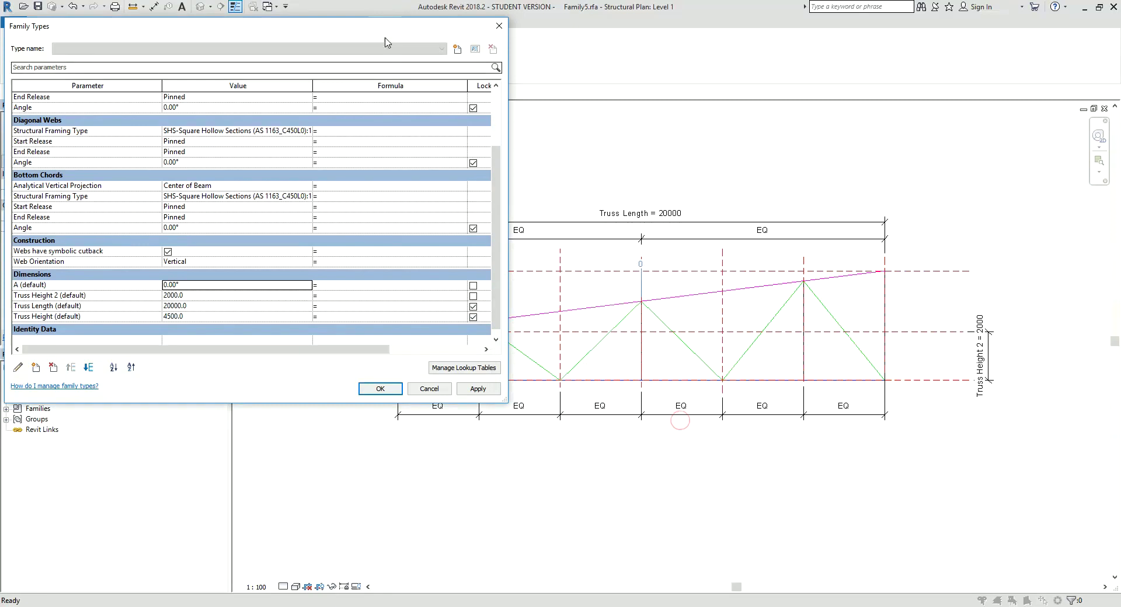
left_click_drag(377, 25, 436, 17)
scroll(343, 286, "down", 1)
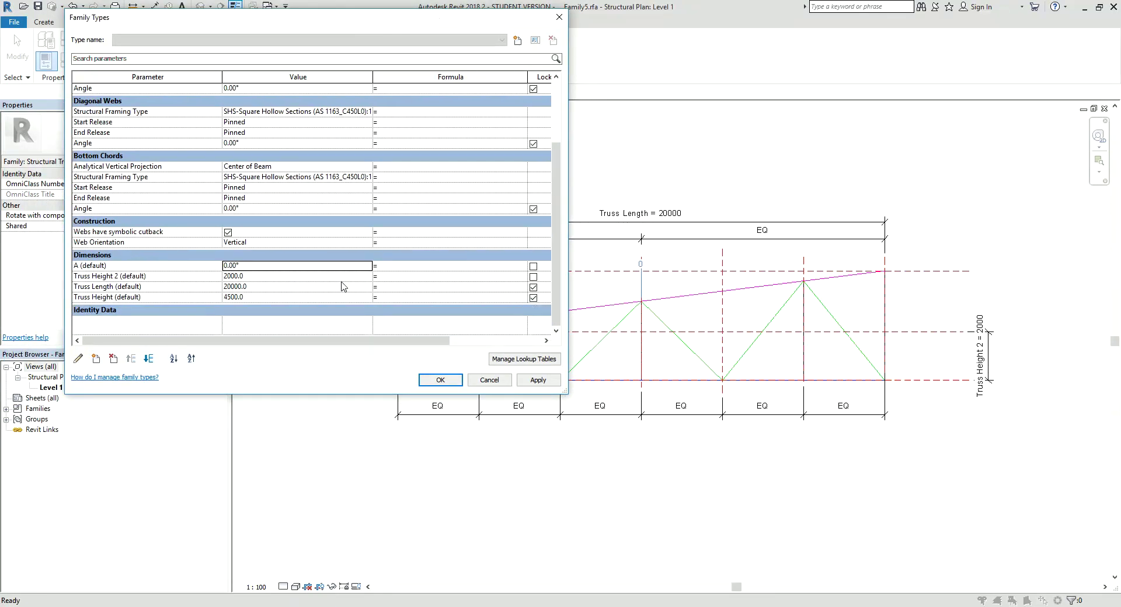
left_click(410, 278)
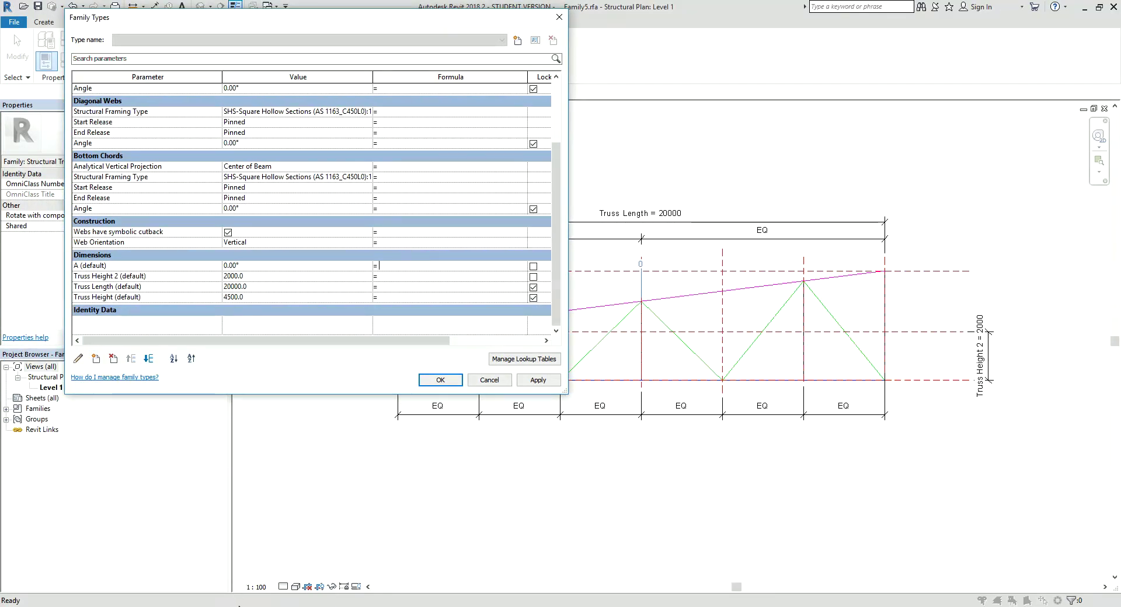
Step: Underline the A = atan(a/b) formula in the Snipping Tool sketch, then return to Revit
left_click(239, 605)
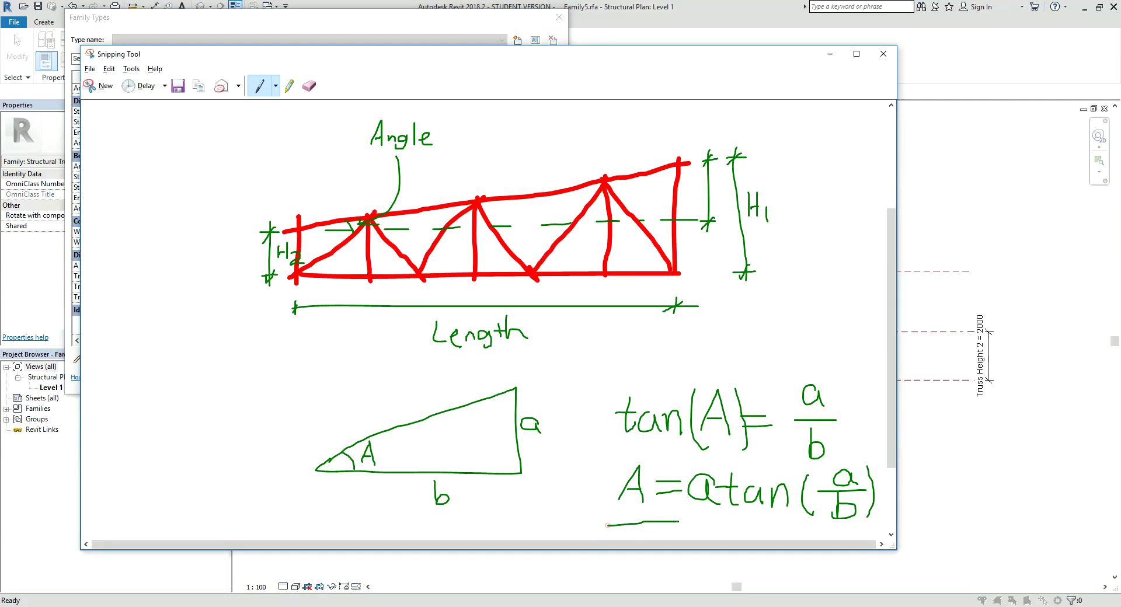
left_click_drag(607, 525, 877, 527)
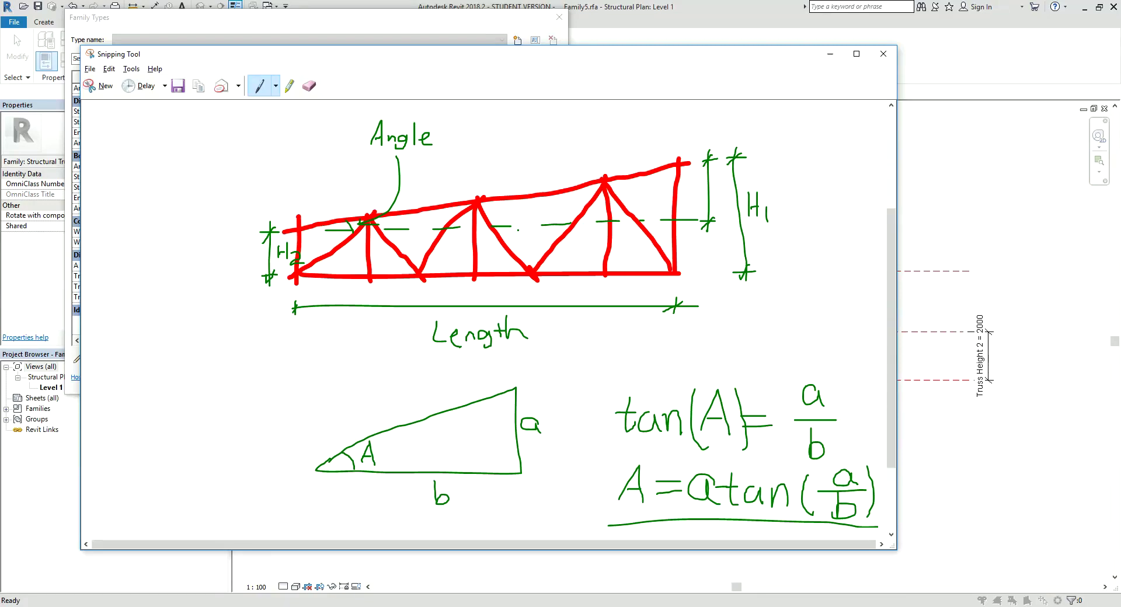
left_click(972, 232)
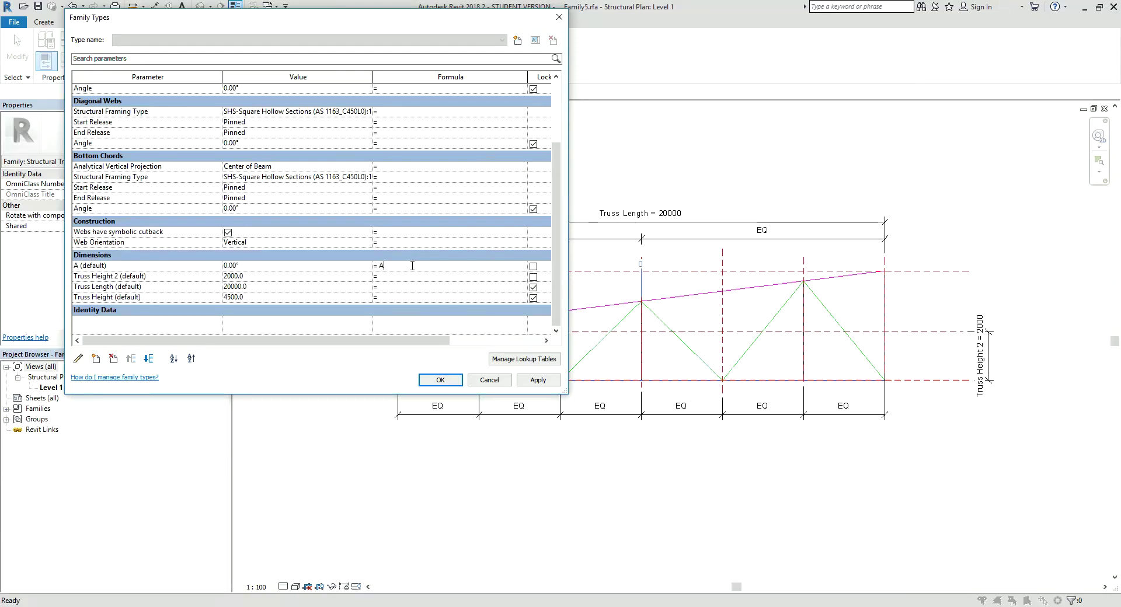
Step: Enter A's formula atan((Truss Height - Truss Height 2)/Truss Length), giving 7.13°, and close Family Types
type("tan")
type("s")
type("-Truss")
type(" Height")
type("/")
type("Truss L")
type("eng")
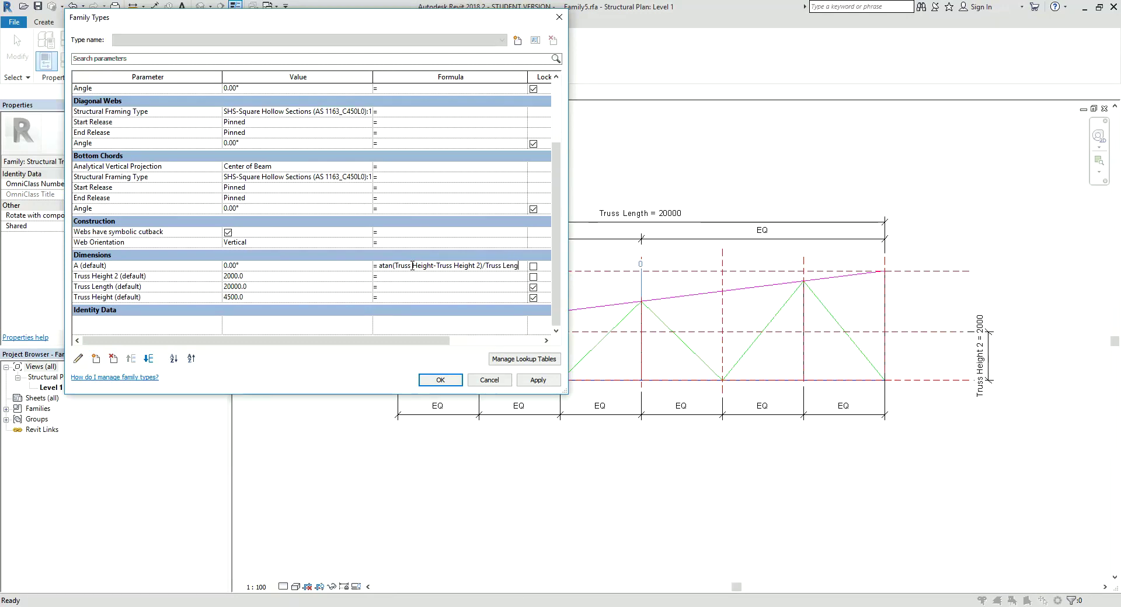
type("th")
left_click(393, 266)
type("(")
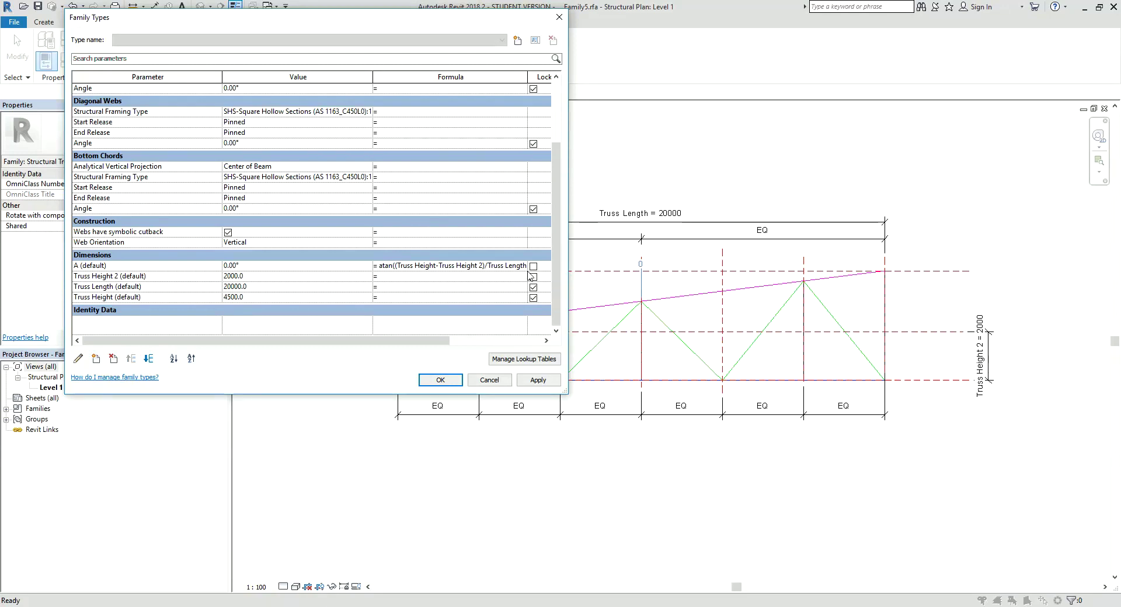
left_click(451, 299)
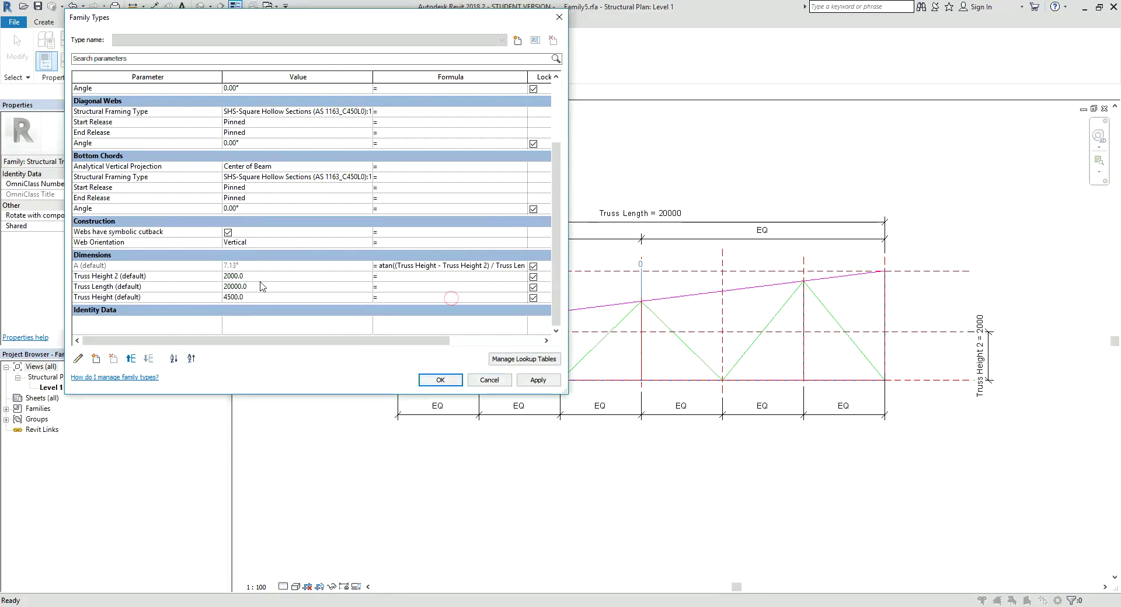
left_click(443, 379)
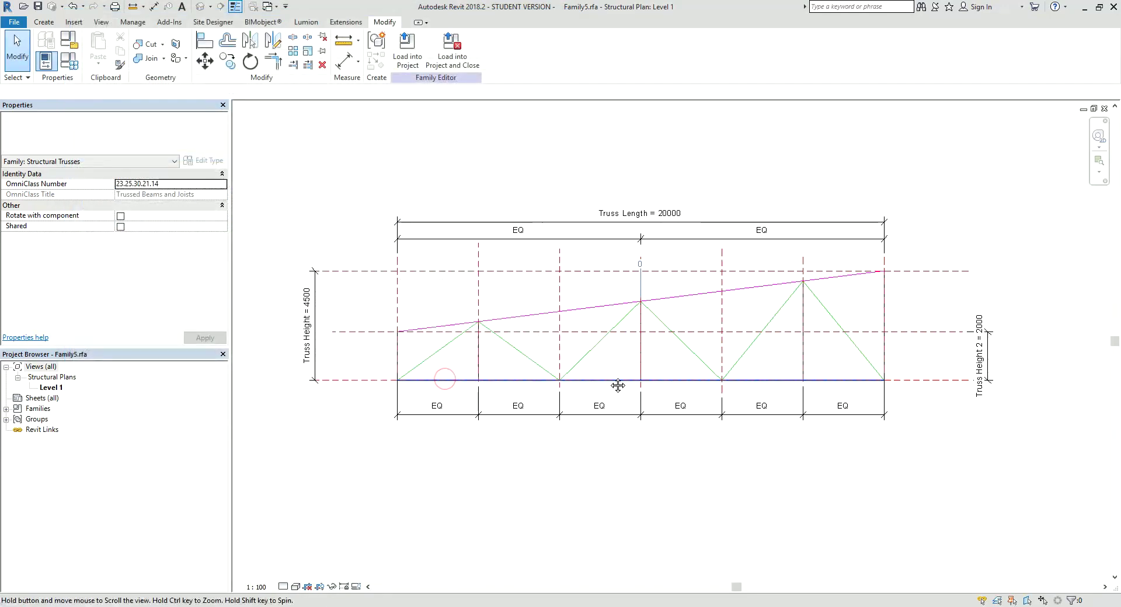
Step: Try aligning to the centre reference plane, cancel it, reframe the plan and reopen Family Types
scroll(642, 356, "up", 1)
middle_click_drag(676, 315, 656, 324)
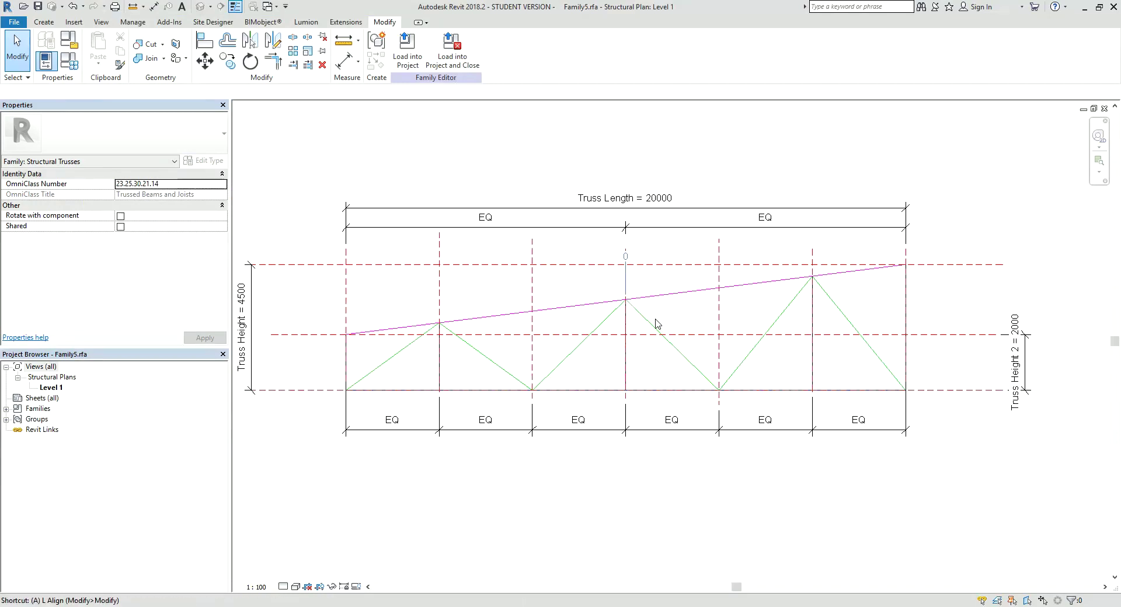
key("l")
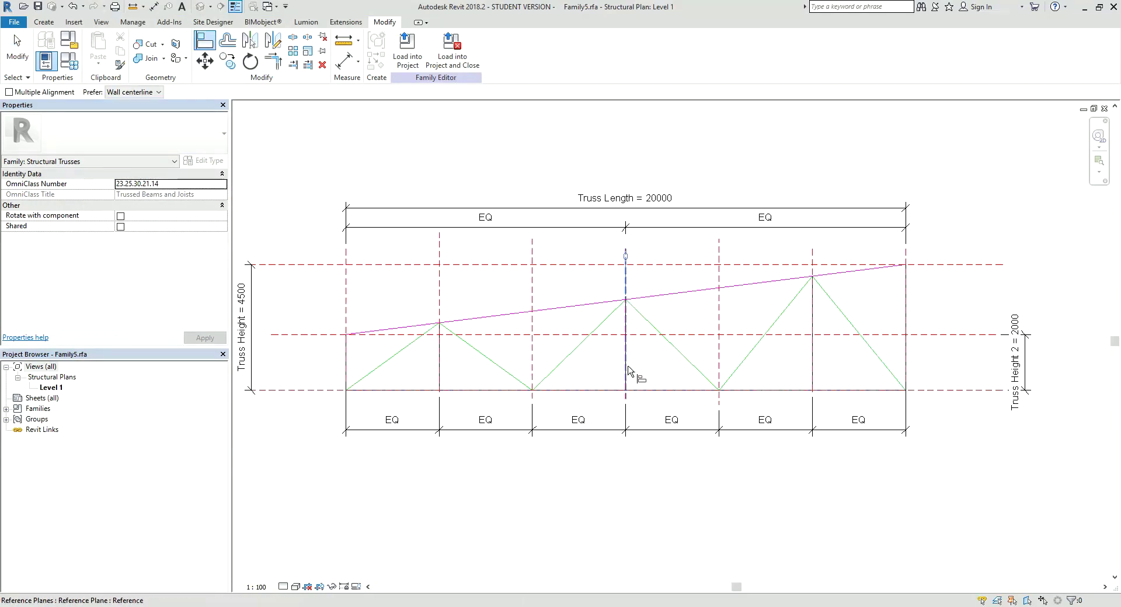
left_click(627, 369)
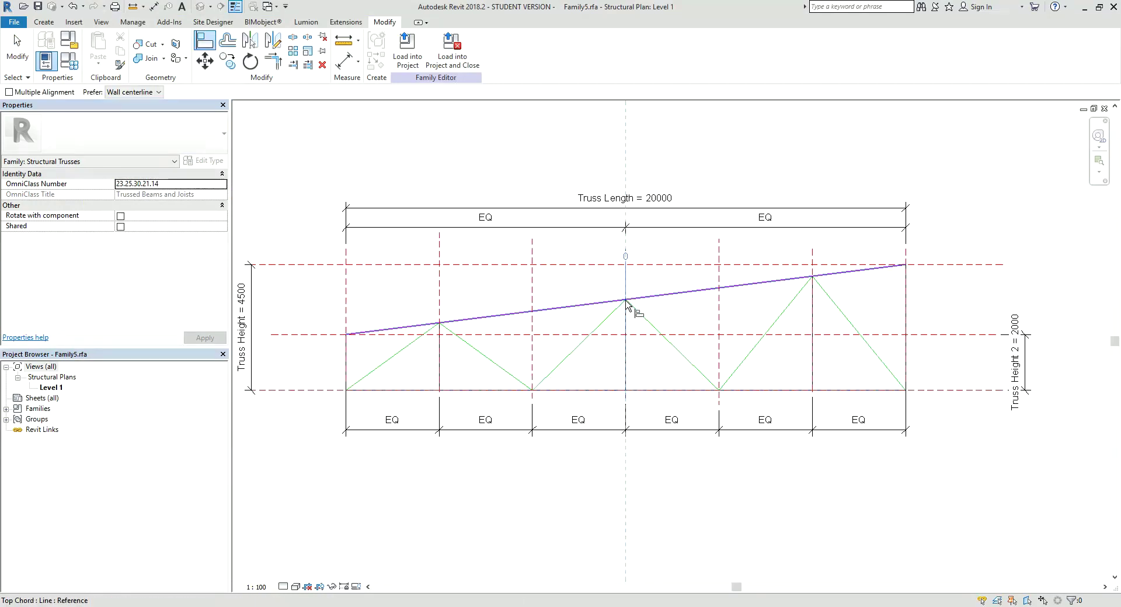
key("Escape")
key("Escape")
scroll(701, 354, "down", 1)
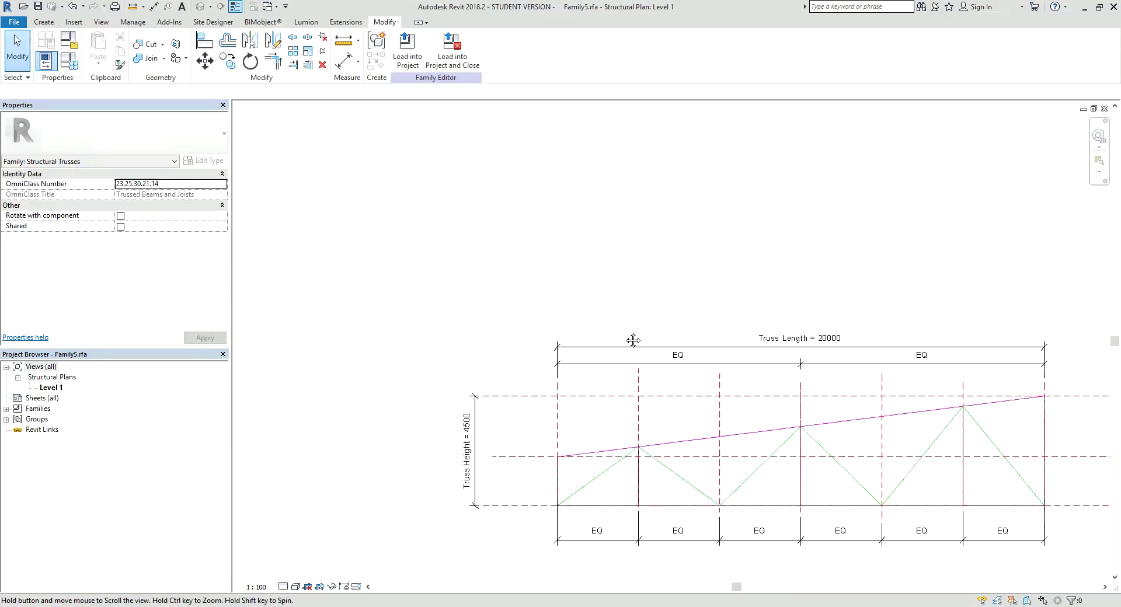
middle_click_drag(444, 203, 628, 340)
left_click(69, 60)
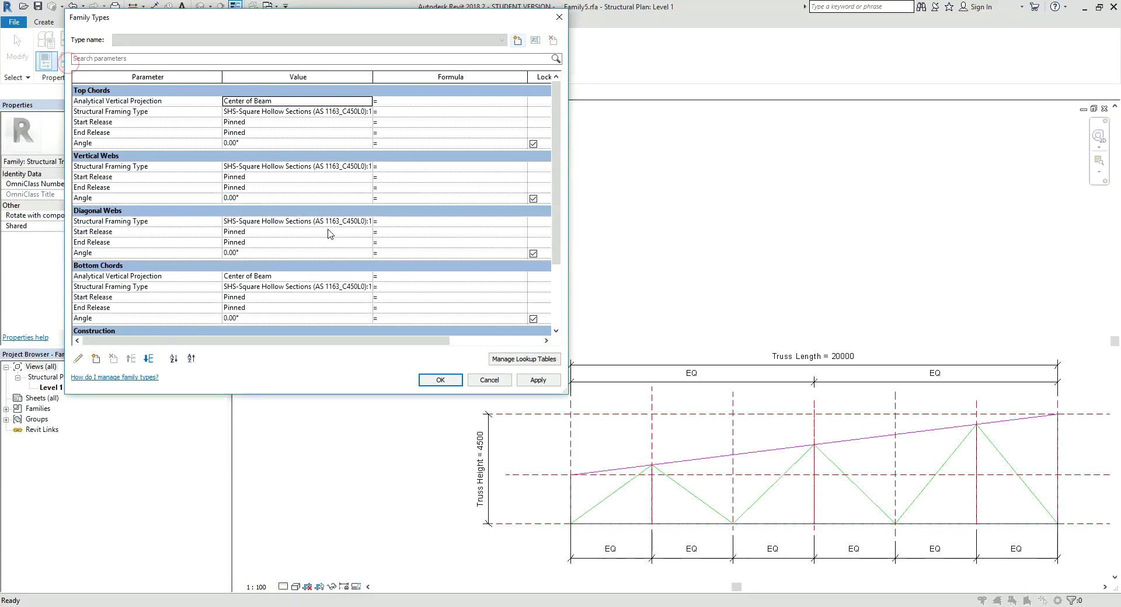
Step: Set Truss Height 2 to 1000 and Truss Height to 3000, applying each, then close Family Types
scroll(329, 233, "down", 3)
left_click(258, 278)
type("1")
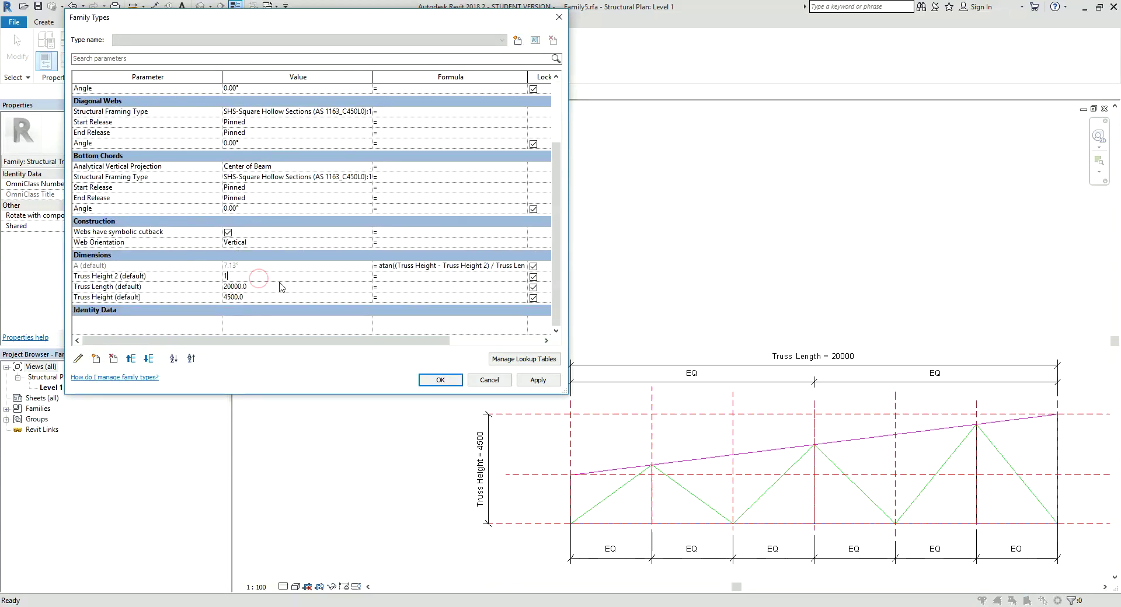
type("000")
left_click(537, 380)
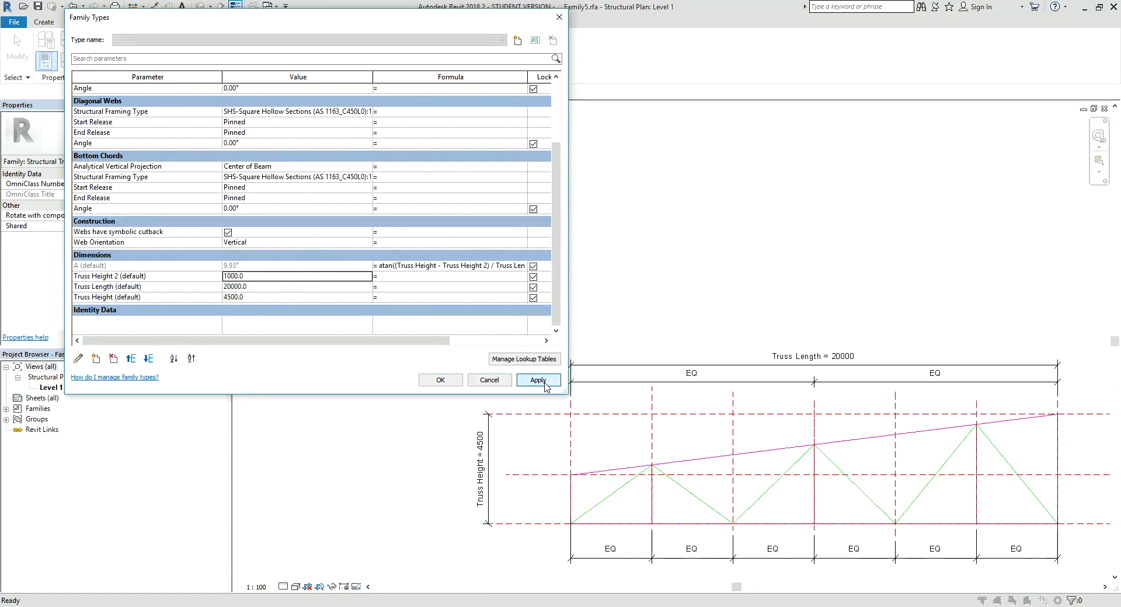
left_click(266, 298)
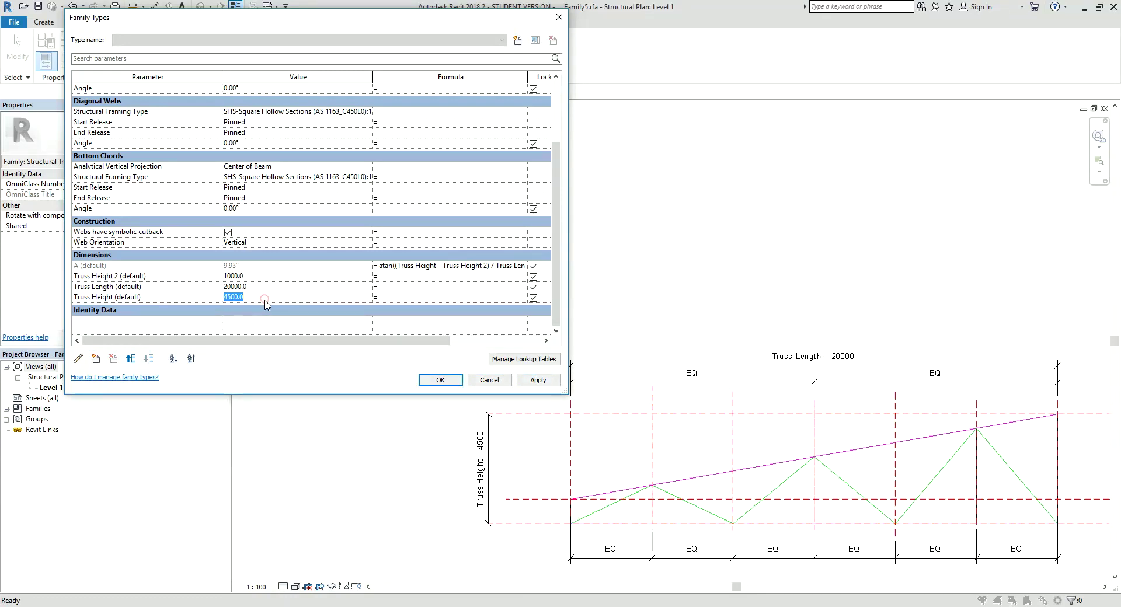
type("3")
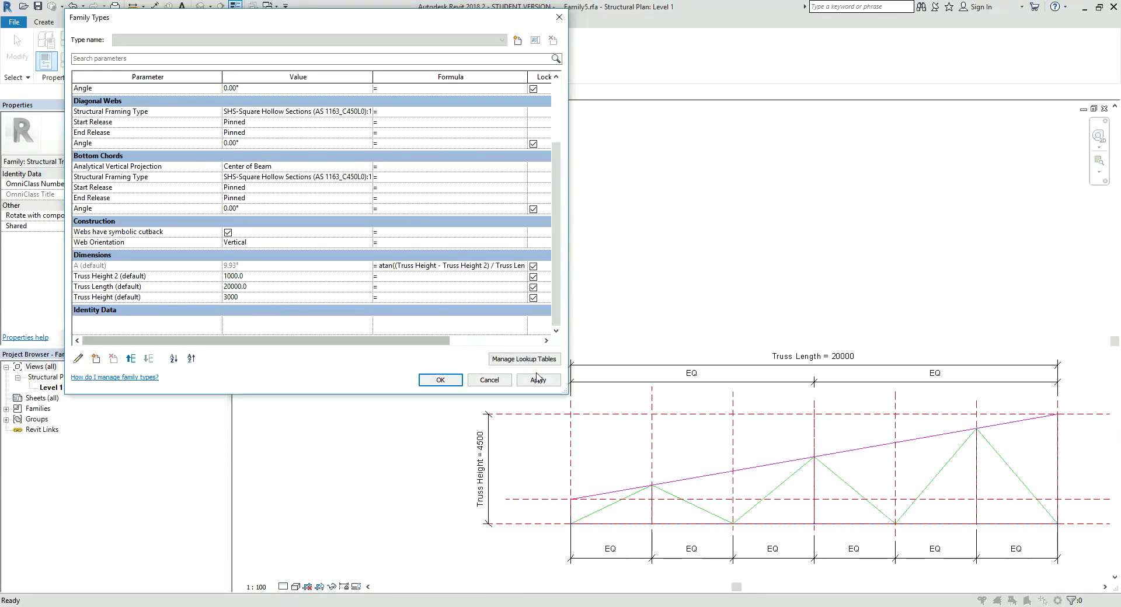
left_click(538, 380)
left_click(441, 380)
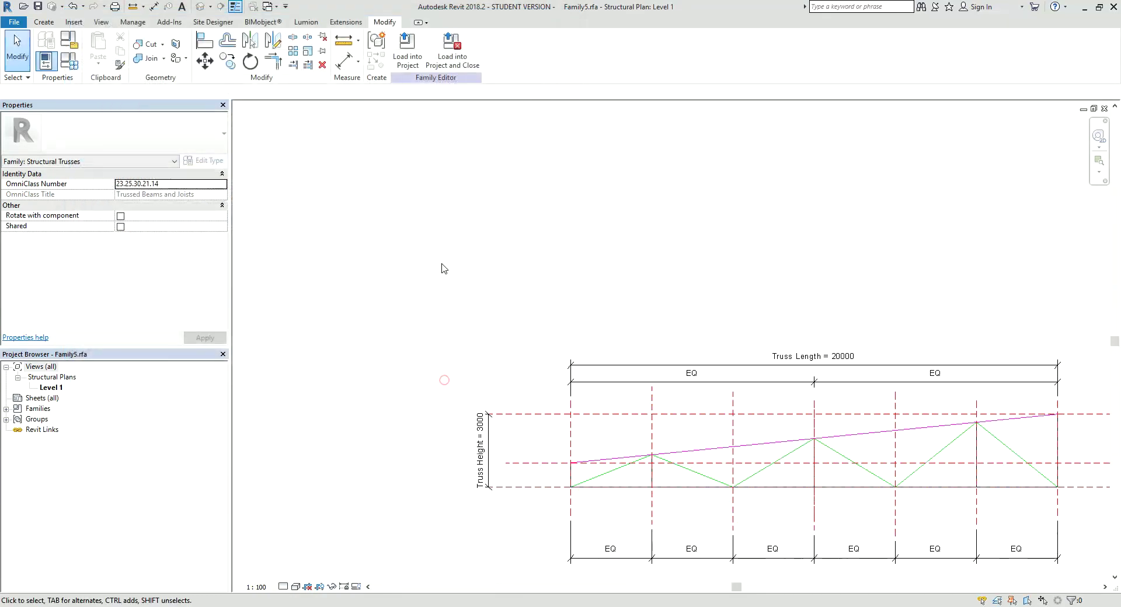
Step: Reload Family5 into Project6 over the old version and select the truss to check A = 7.81°
left_click(409, 55)
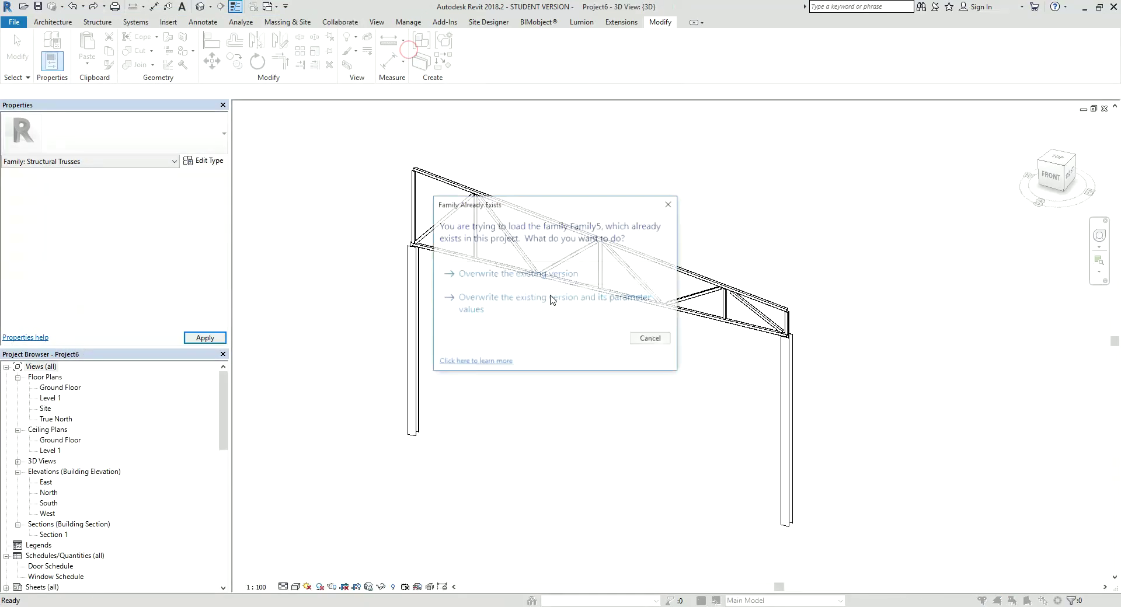
left_click(556, 278)
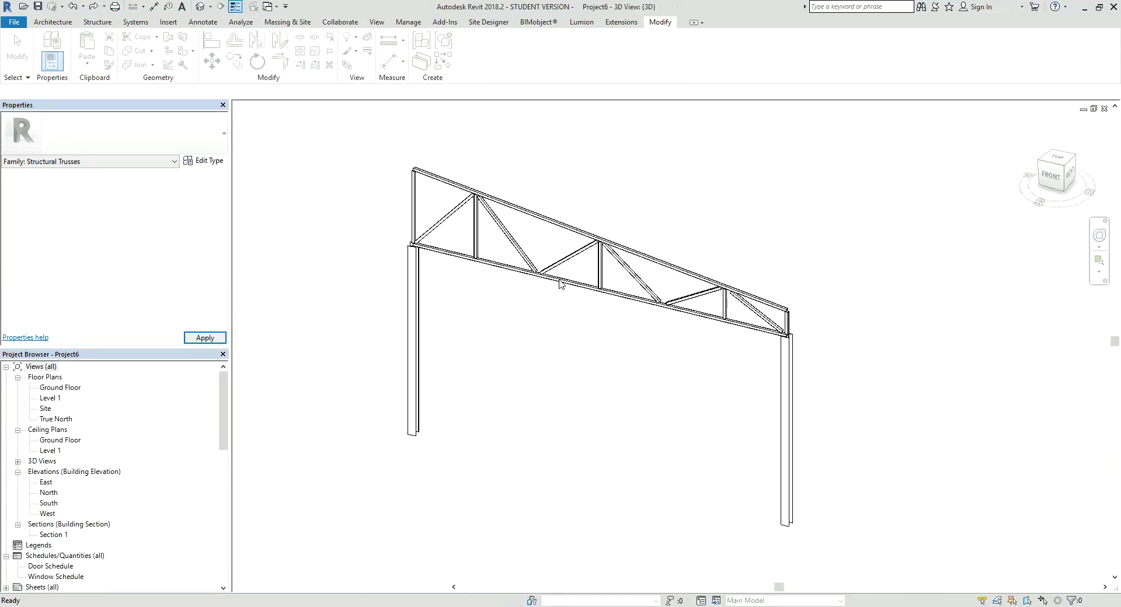
middle_click_drag(561, 281, 611, 284)
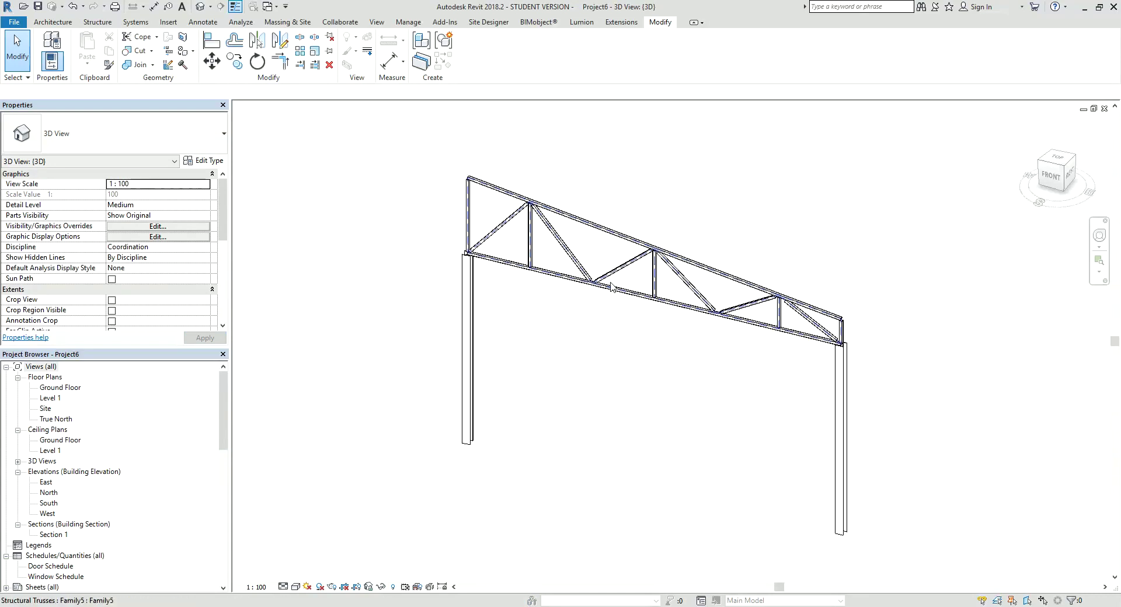
left_click(611, 284)
scroll(168, 298, "down", 5)
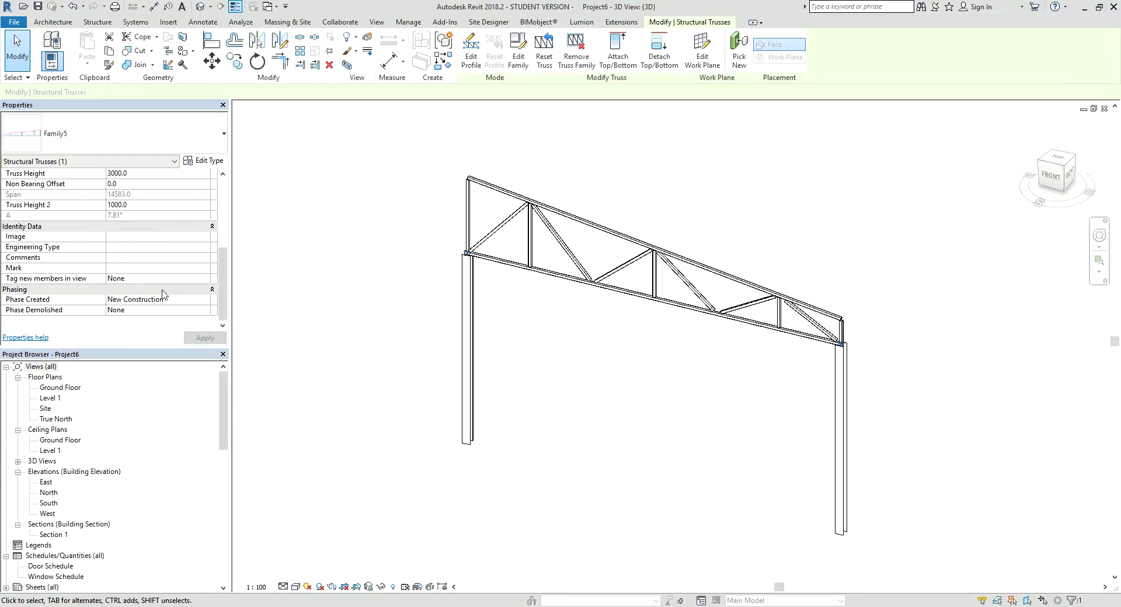
scroll(164, 296, "up", 2)
Step: Apply Truss Height 2 of 1500, then raise Truss Height to 4000 and then 5000, giving angle A 13.50°
left_click(153, 259)
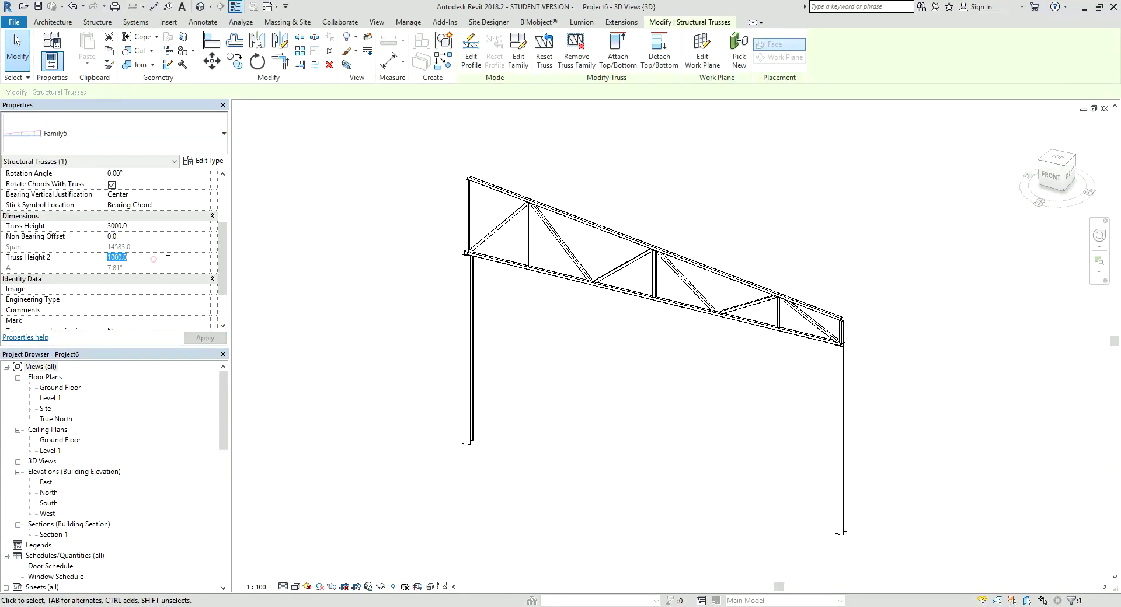
type("15")
left_click(205, 337)
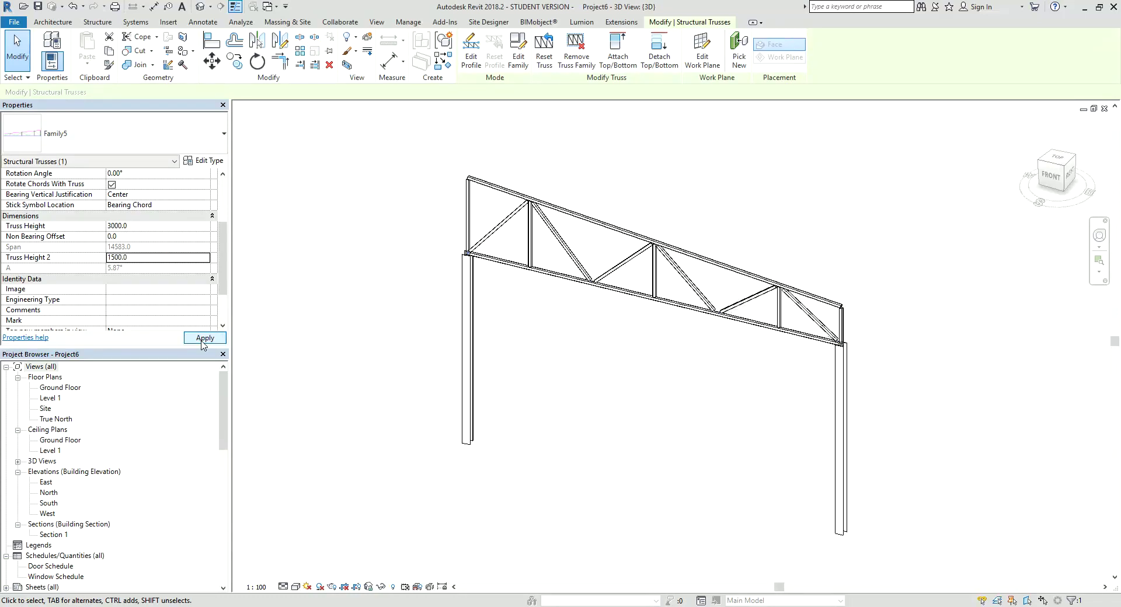
left_click(140, 227)
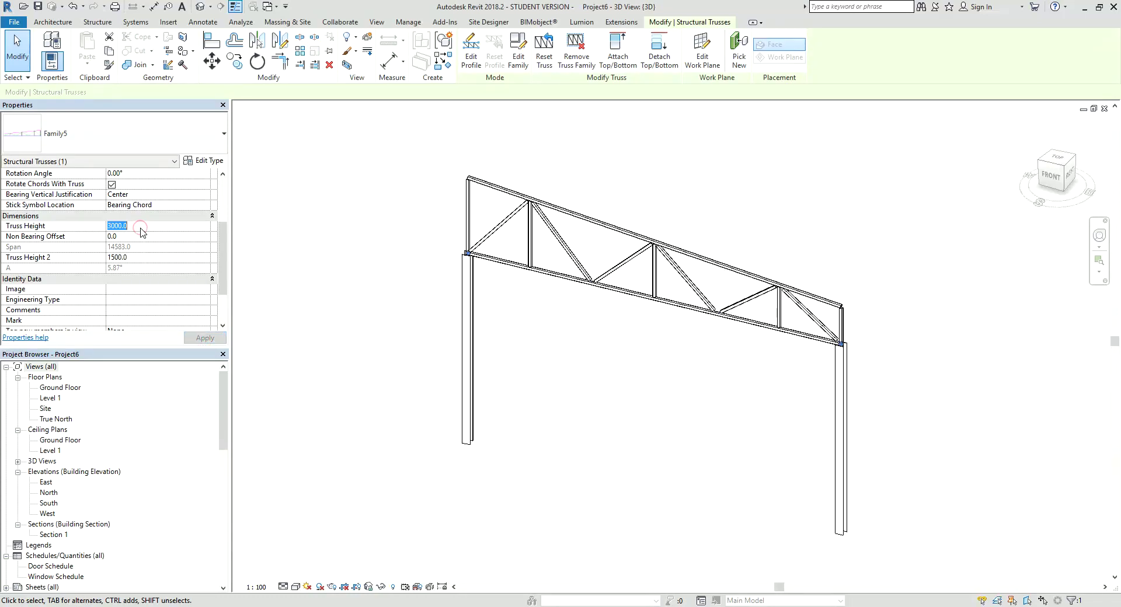
type("4000")
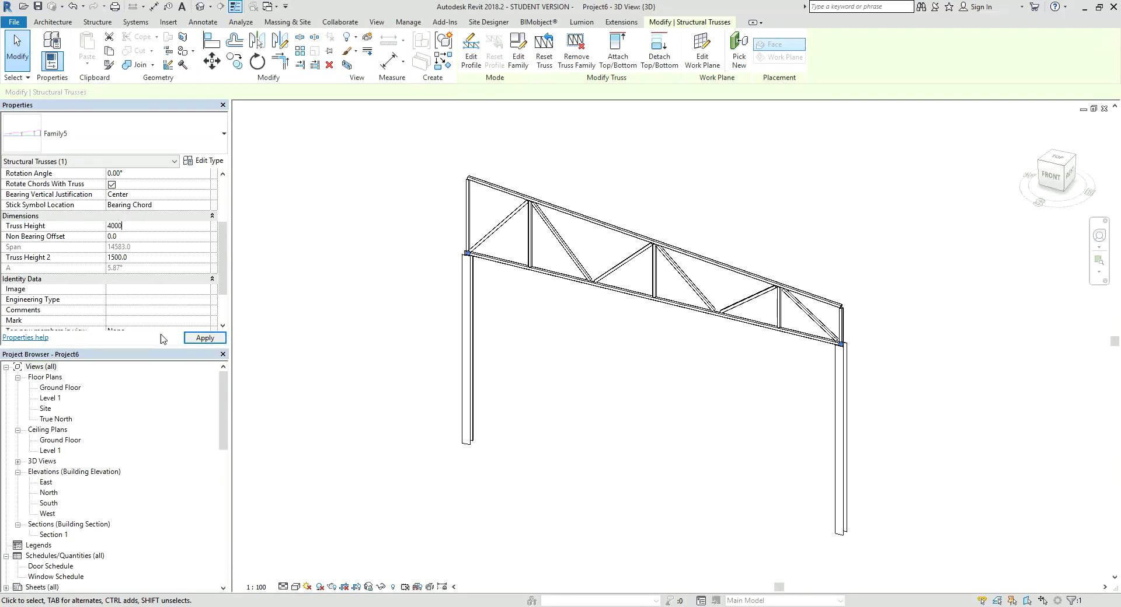
left_click(200, 338)
left_click(142, 228)
type("5")
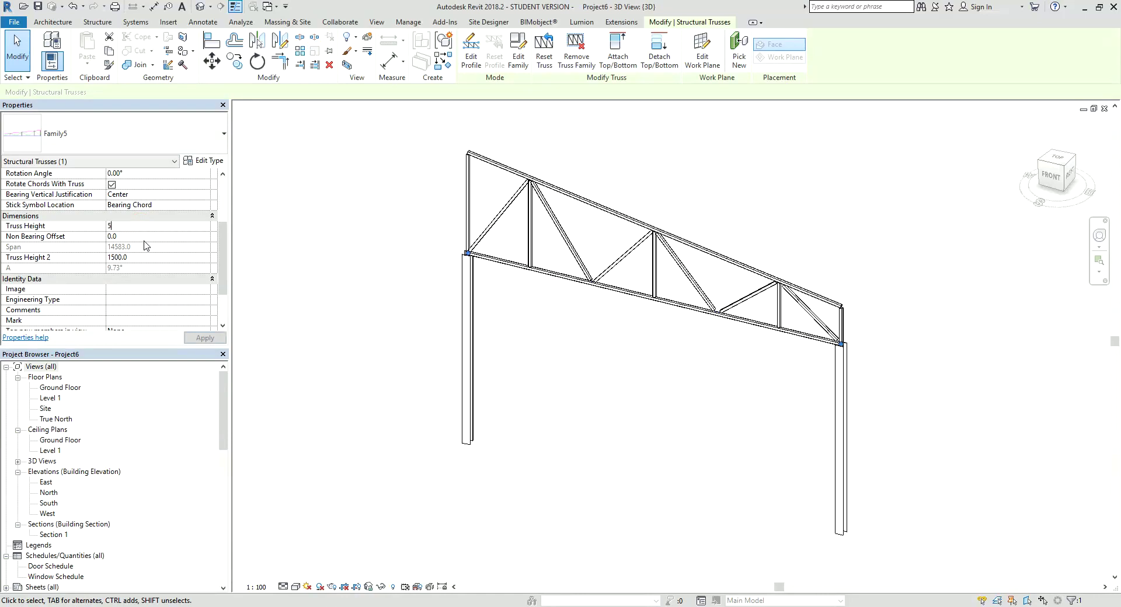
type("000")
left_click(204, 338)
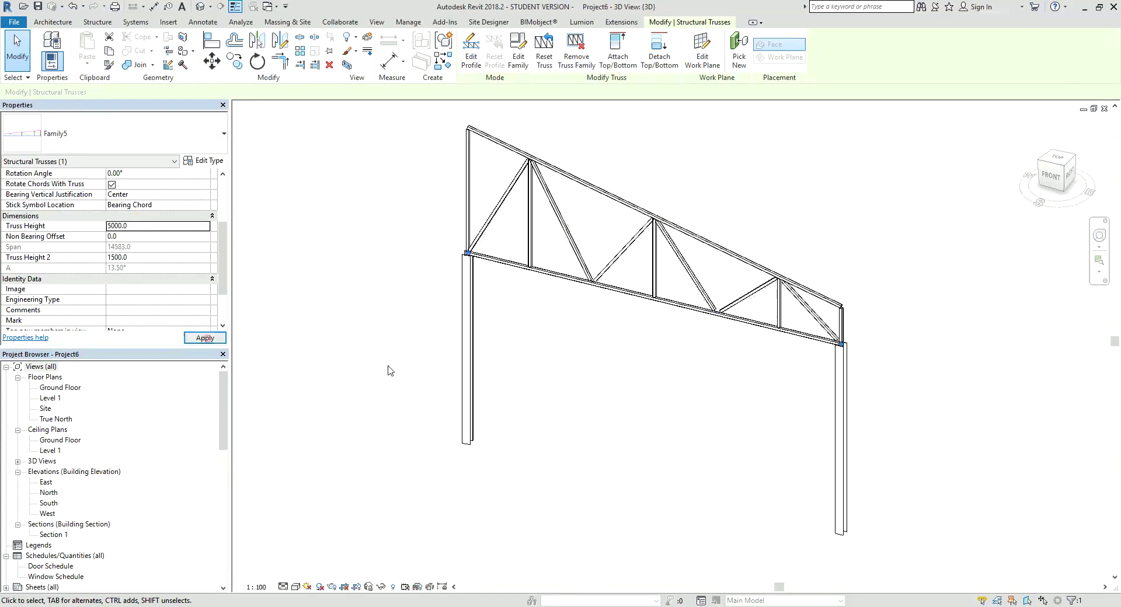